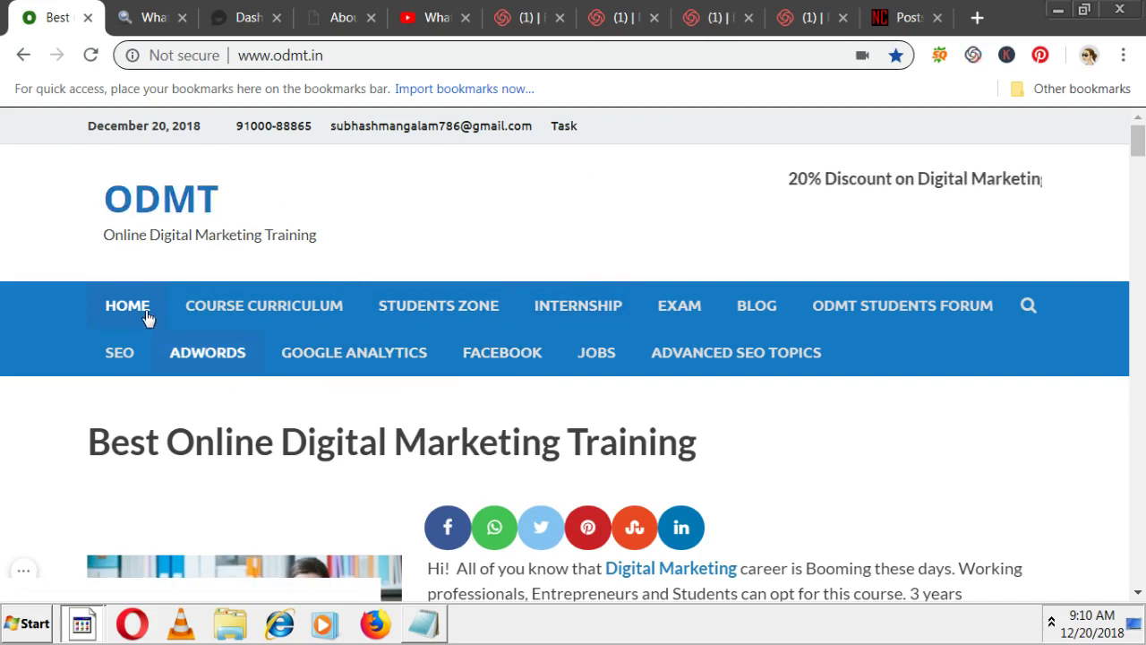
Open the Students zone page on odmt.in and scroll through it.
{"action": "left_click", "coordinate": [477, 316]}
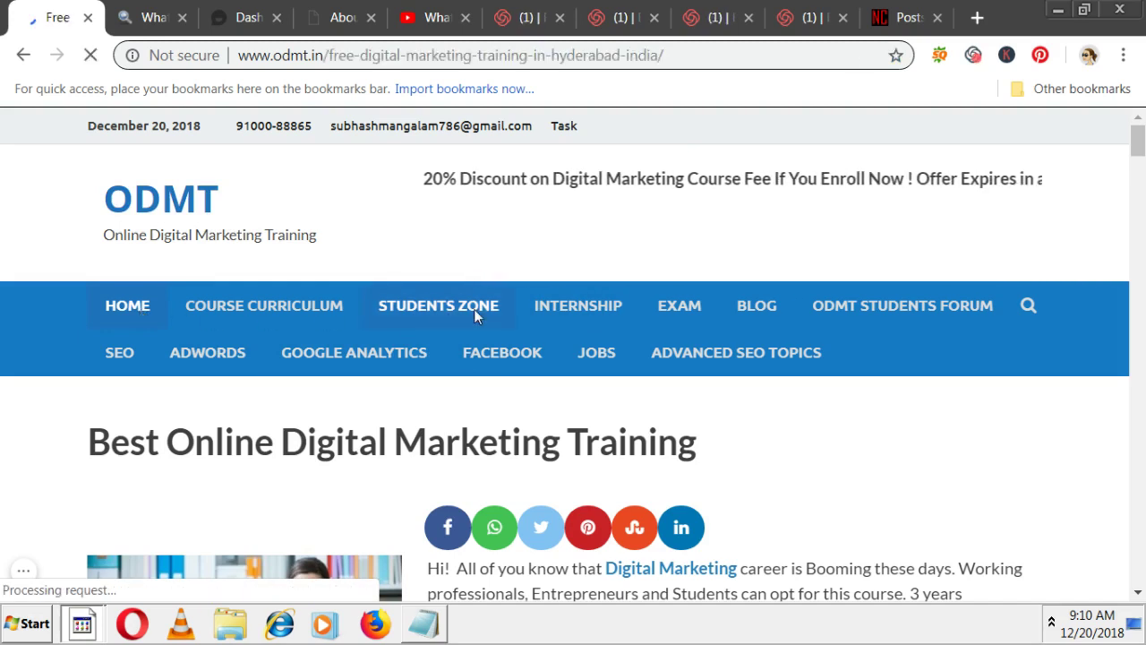
{"action": "scroll", "coordinate": [508, 374], "scroll_direction": "down", "scroll_amount": 3}
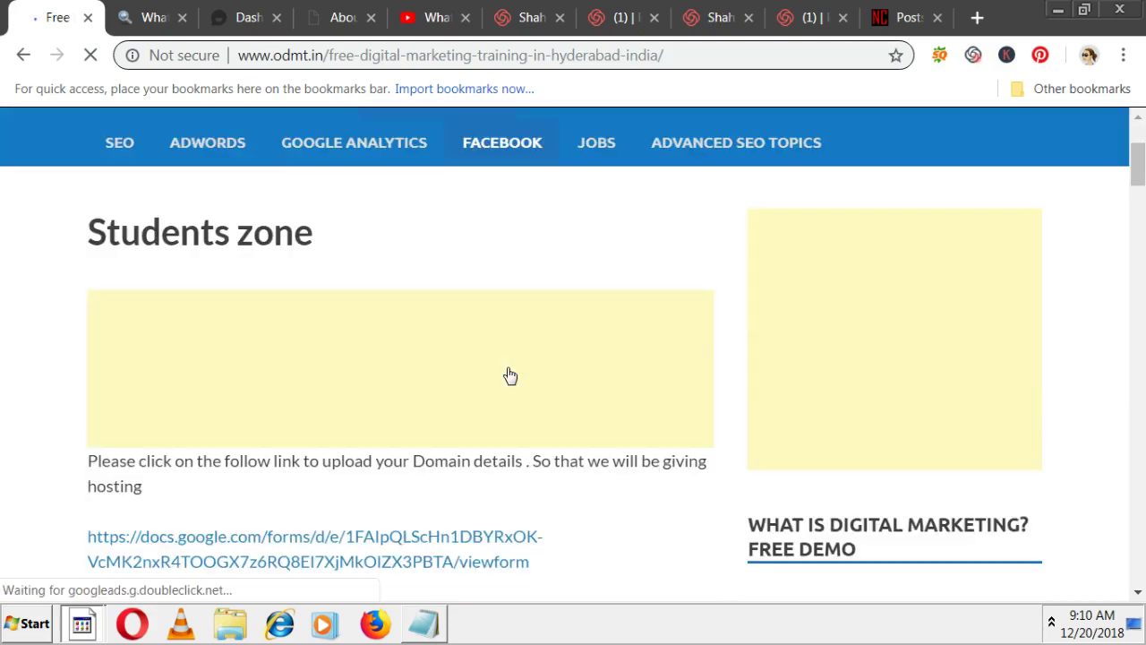
{"action": "scroll", "coordinate": [509, 375], "scroll_direction": "down", "scroll_amount": 3}
{"action": "scroll", "coordinate": [508, 376], "scroll_direction": "down", "scroll_amount": 5}
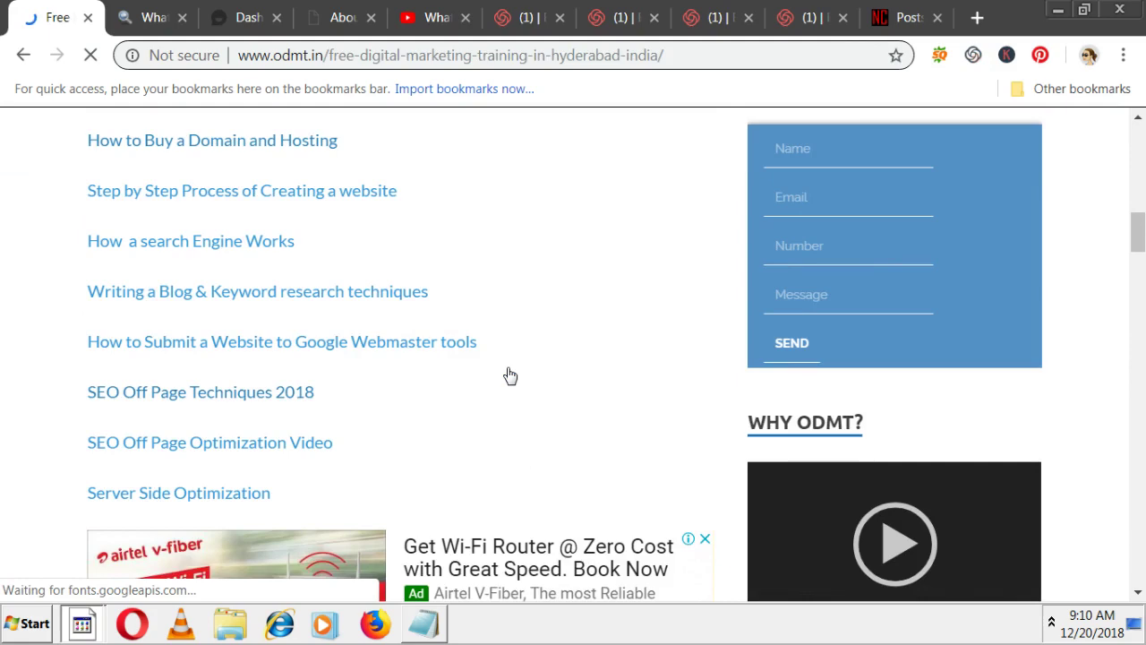
{"action": "scroll", "coordinate": [494, 379], "scroll_direction": "up", "scroll_amount": 5}
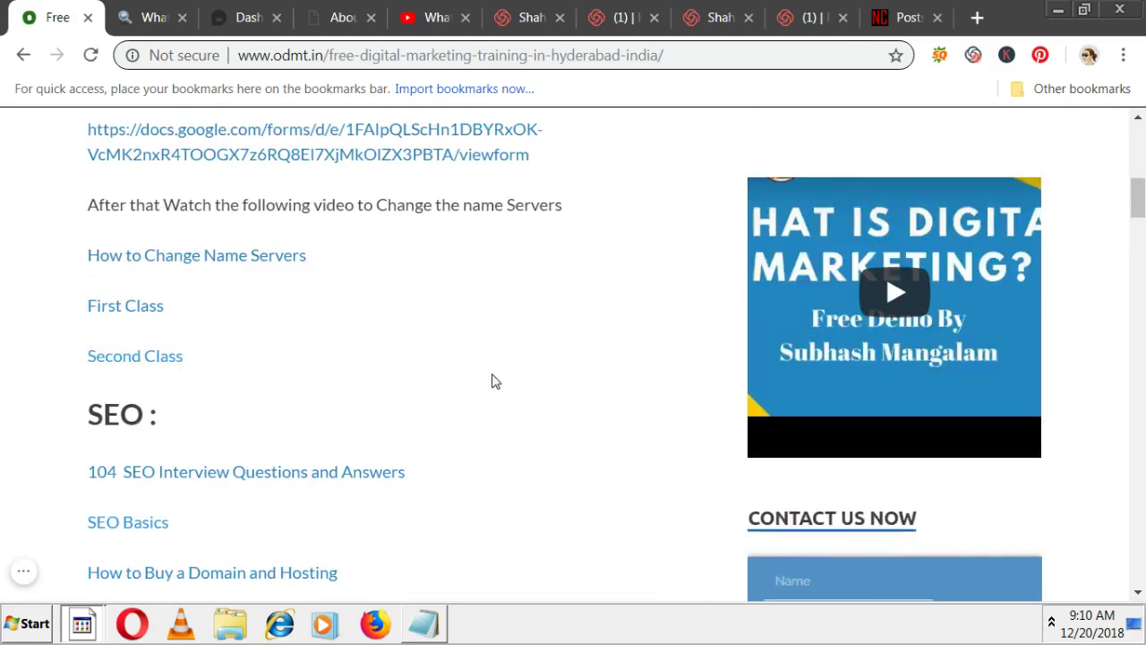
{"action": "scroll", "coordinate": [492, 381], "scroll_direction": "up", "scroll_amount": 5}
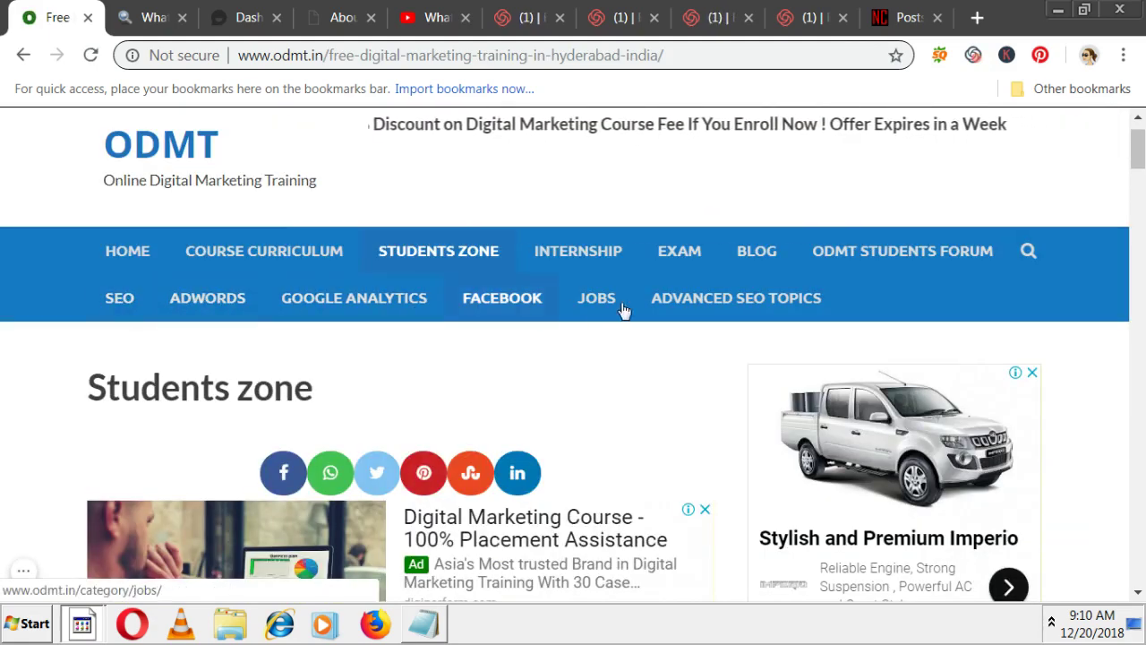
Open the SEO category page and scroll through its listed posts.
{"action": "left_click", "coordinate": [132, 302]}
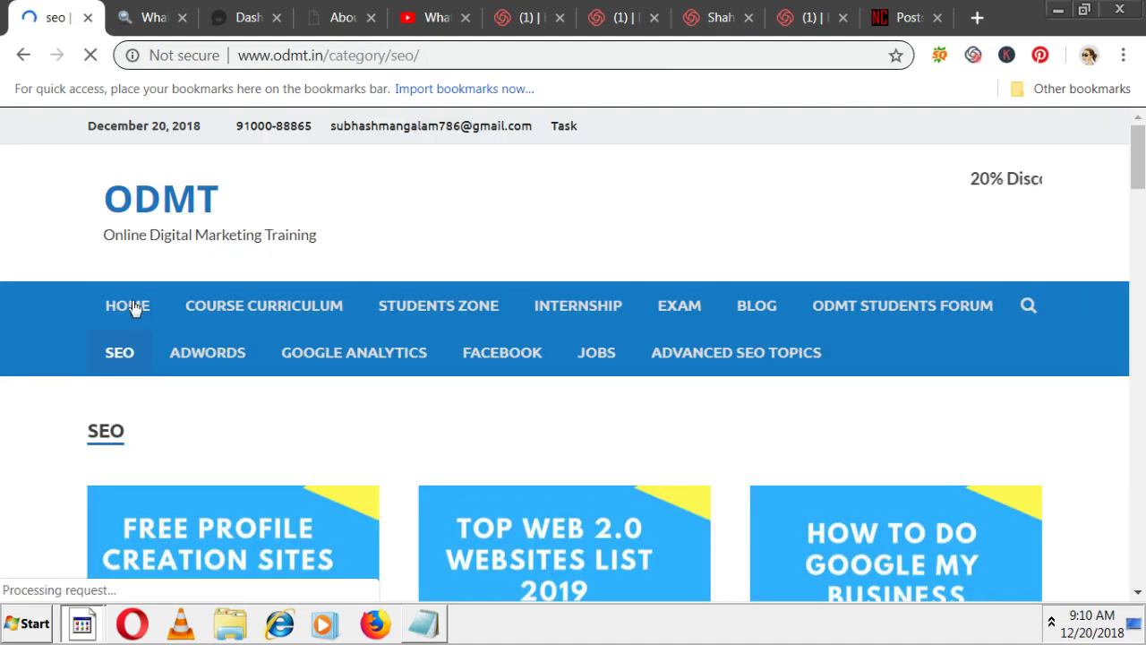
{"action": "scroll", "coordinate": [237, 405], "scroll_direction": "down", "scroll_amount": 2}
{"action": "scroll", "coordinate": [236, 405], "scroll_direction": "down", "scroll_amount": 1}
{"action": "scroll", "coordinate": [236, 405], "scroll_direction": "down", "scroll_amount": 1}
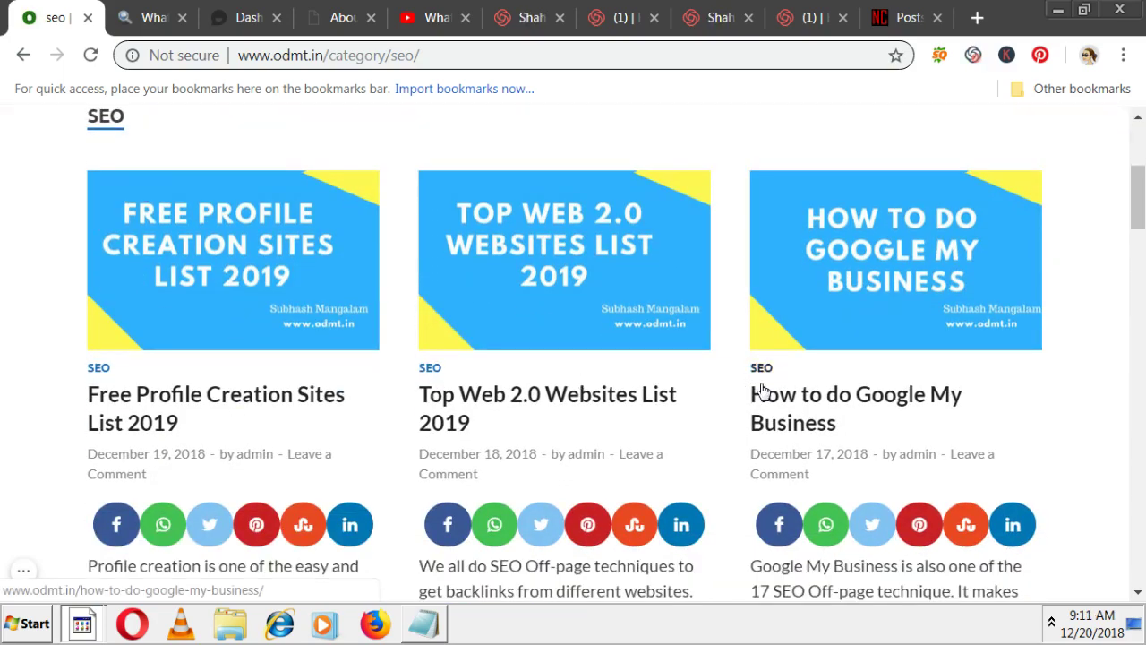
{"action": "scroll", "coordinate": [757, 387], "scroll_direction": "down", "scroll_amount": 2}
{"action": "scroll", "coordinate": [759, 383], "scroll_direction": "down", "scroll_amount": 5}
{"action": "scroll", "coordinate": [759, 383], "scroll_direction": "down", "scroll_amount": 5}
{"action": "scroll", "coordinate": [759, 385], "scroll_direction": "down", "scroll_amount": 5}
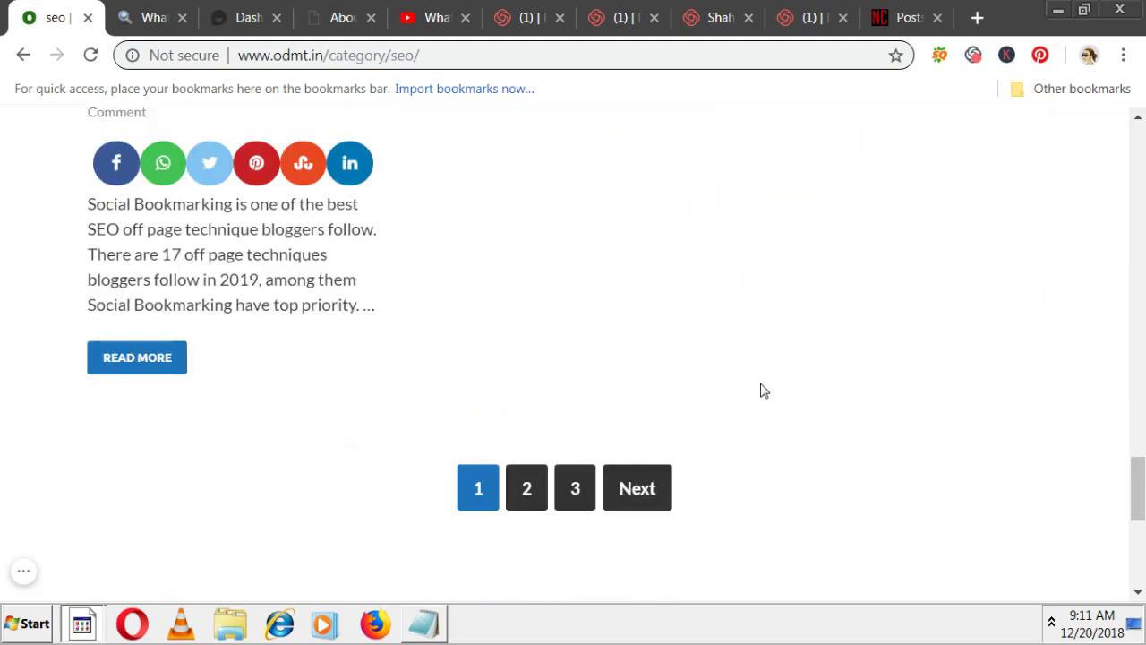
{"action": "scroll", "coordinate": [759, 391], "scroll_direction": "up", "scroll_amount": 5}
{"action": "scroll", "coordinate": [759, 390], "scroll_direction": "up", "scroll_amount": 2}
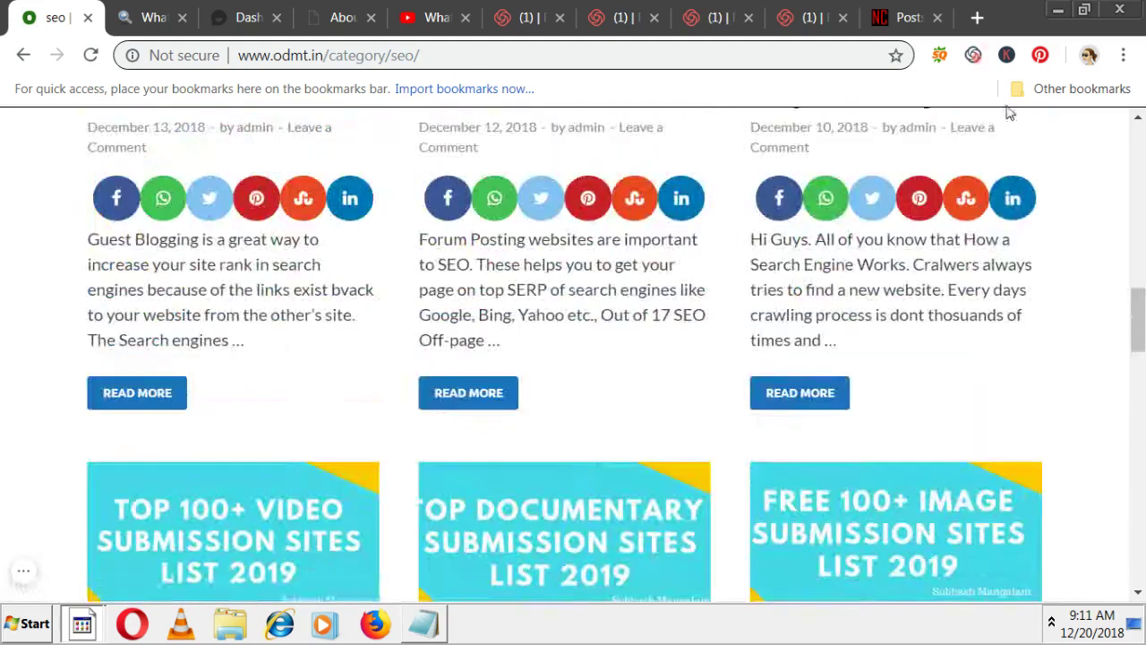
Load newscreeper.in in a new tab beside the WordPress Posts admin.
{"action": "left_click", "coordinate": [920, 11]}
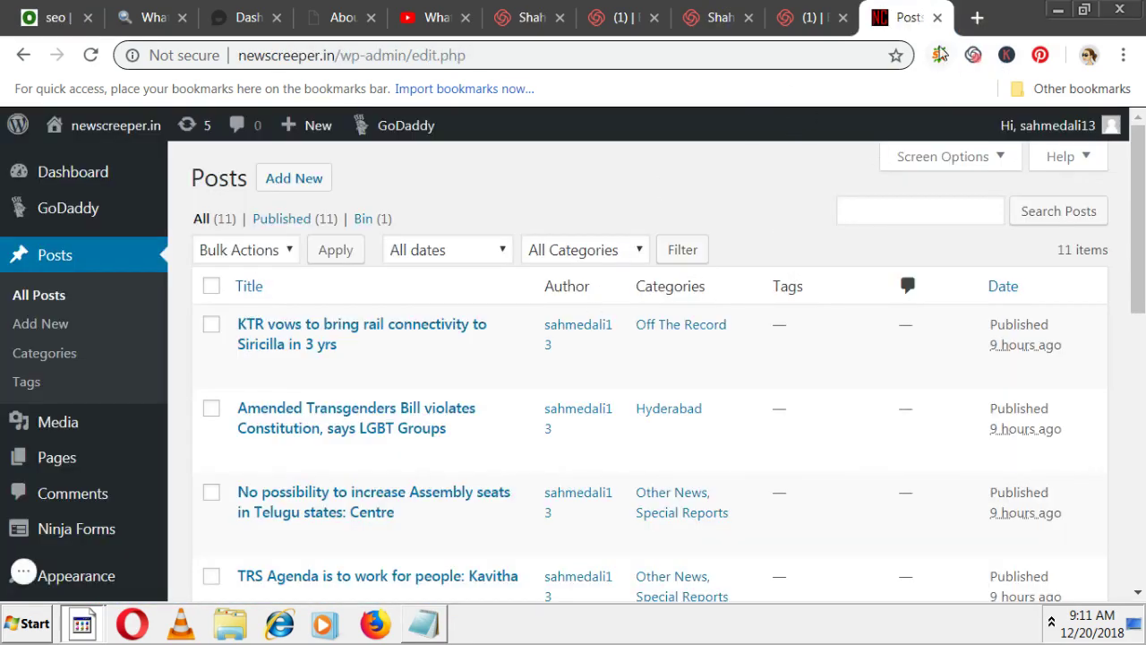
{"action": "left_click", "coordinate": [975, 17]}
{"action": "type", "text": "new"}
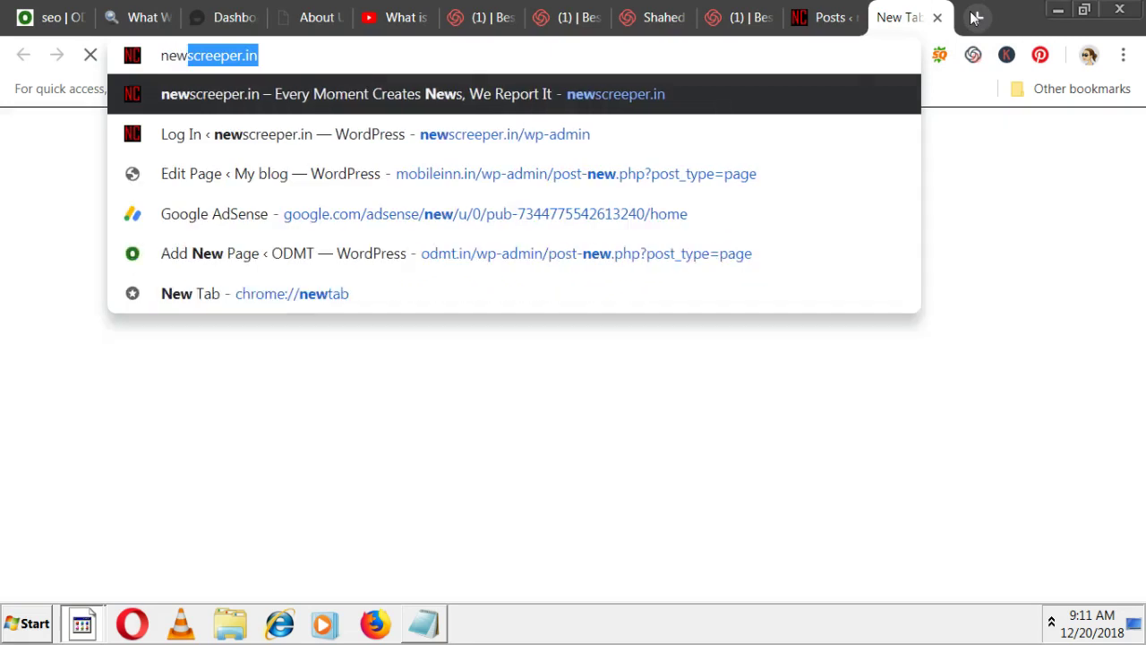
{"action": "key", "text": "Return"}
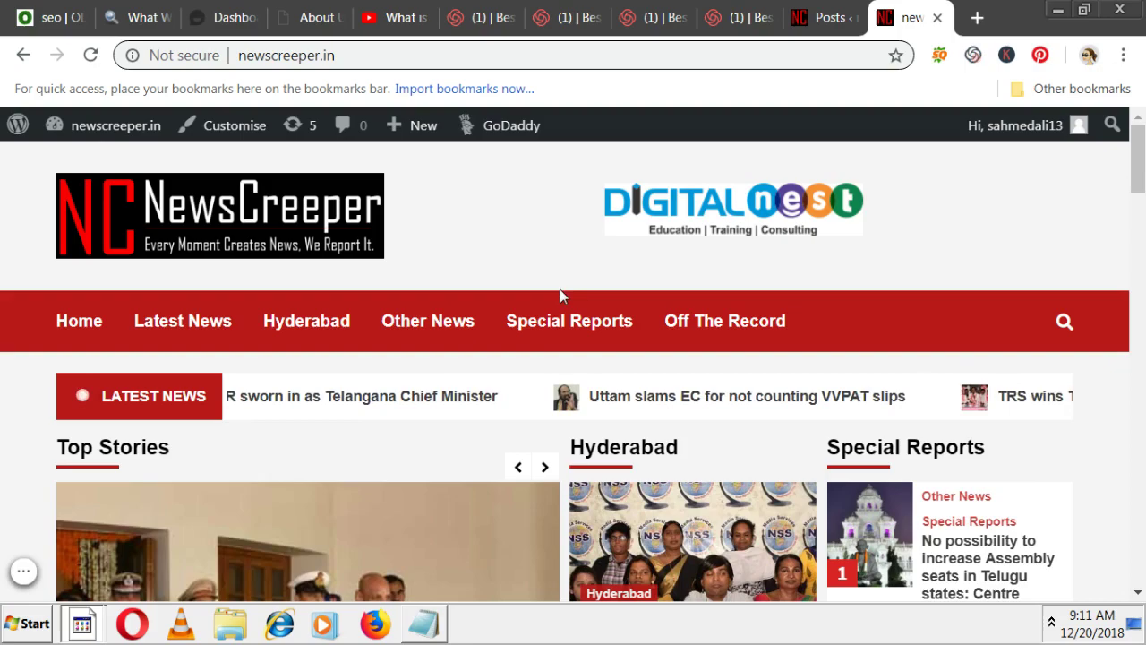
Scroll through the NewsCreeper home page's Top Stories, category sections and Recent Posts.
{"action": "scroll", "coordinate": [561, 296], "scroll_direction": "down", "scroll_amount": 3}
{"action": "scroll", "coordinate": [563, 300], "scroll_direction": "down", "scroll_amount": 3}
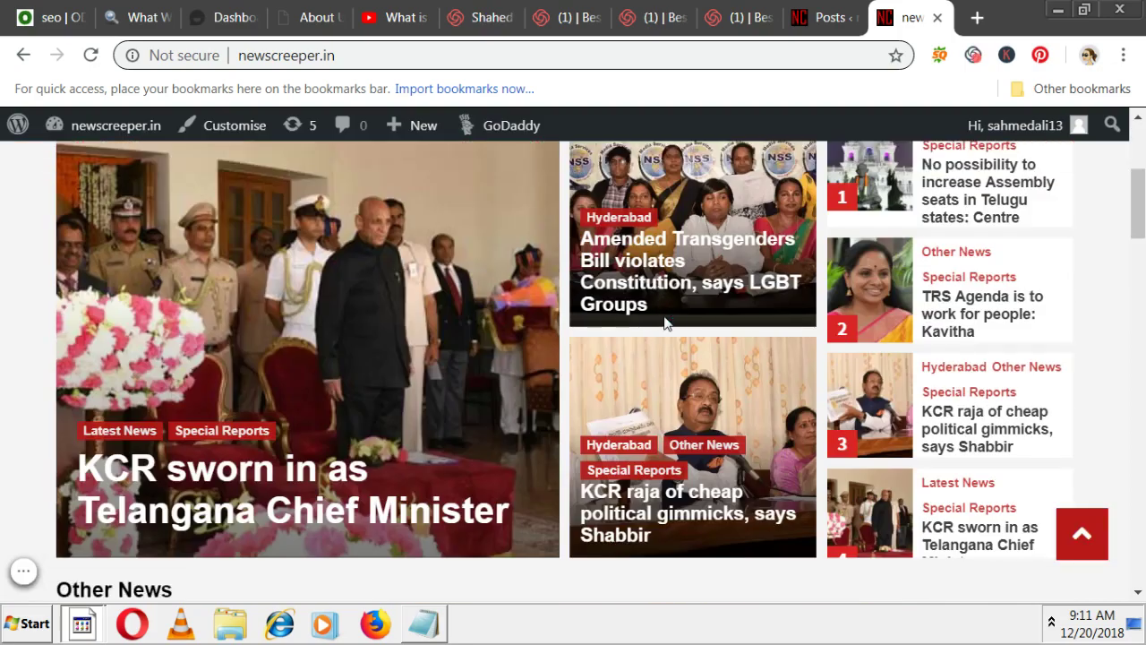
{"action": "scroll", "coordinate": [665, 318], "scroll_direction": "down", "scroll_amount": 1}
{"action": "scroll", "coordinate": [664, 323], "scroll_direction": "down", "scroll_amount": 3}
{"action": "scroll", "coordinate": [664, 321], "scroll_direction": "down", "scroll_amount": 2}
{"action": "scroll", "coordinate": [663, 318], "scroll_direction": "down", "scroll_amount": 1}
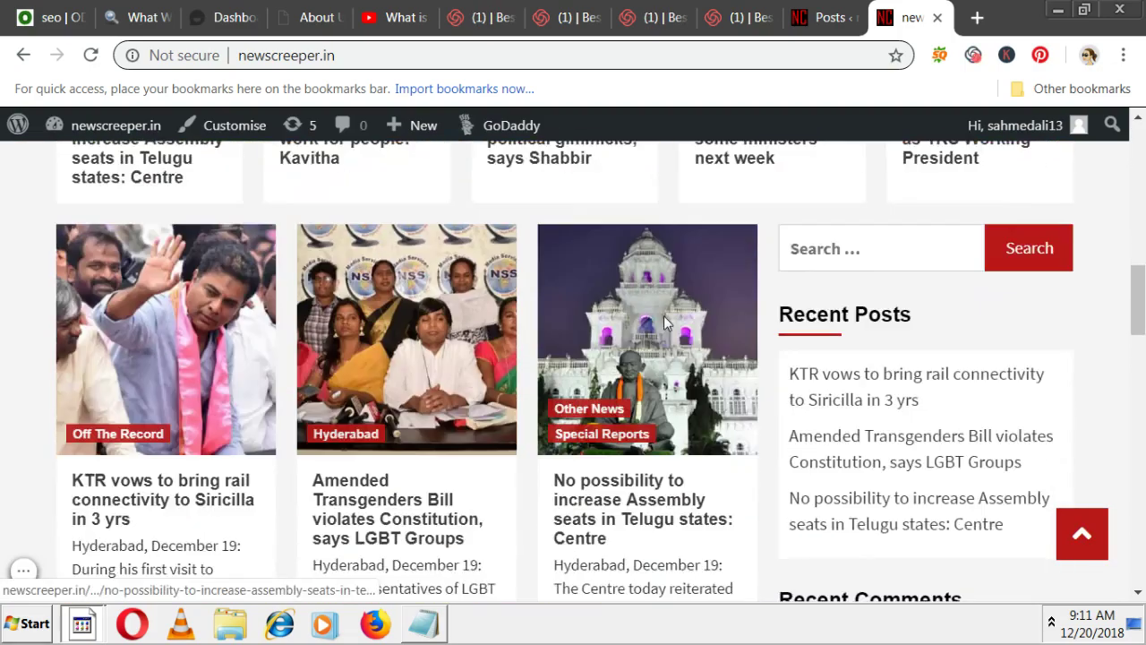
{"action": "scroll", "coordinate": [665, 321], "scroll_direction": "down", "scroll_amount": 4}
{"action": "scroll", "coordinate": [663, 318], "scroll_direction": "down", "scroll_amount": 2}
{"action": "scroll", "coordinate": [663, 315], "scroll_direction": "up", "scroll_amount": 2}
{"action": "scroll", "coordinate": [663, 322], "scroll_direction": "up", "scroll_amount": 10}
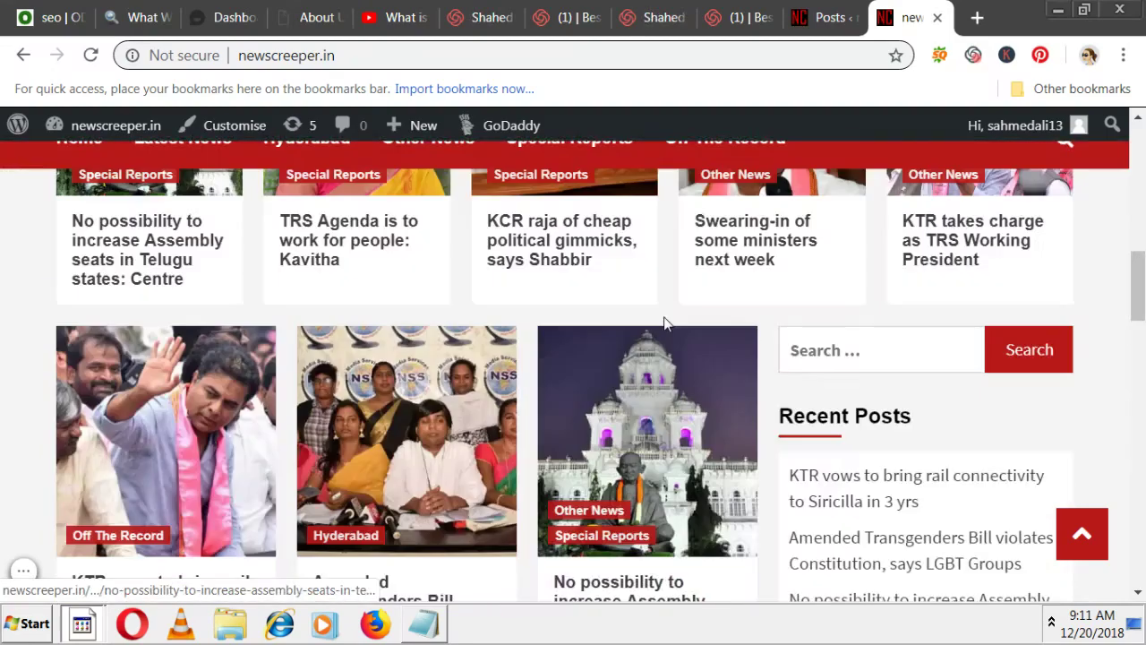
{"action": "scroll", "coordinate": [664, 329], "scroll_direction": "up", "scroll_amount": 6}
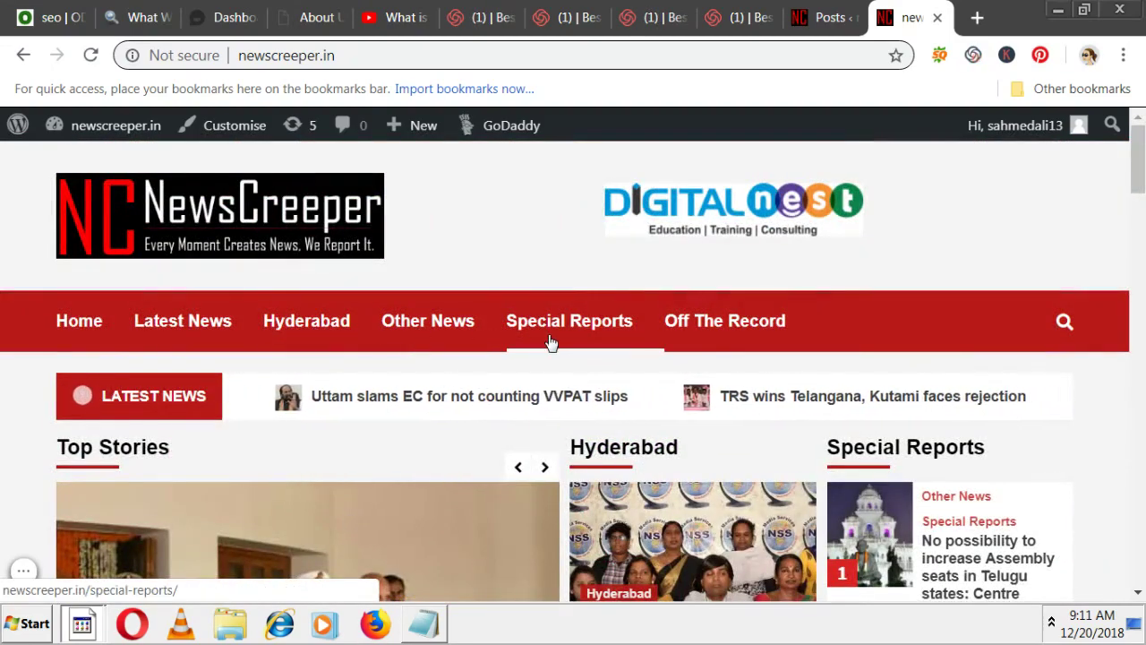
Browse the site's Hyderabad section page, then go back to the admin Posts tab.
{"action": "left_click", "coordinate": [315, 330]}
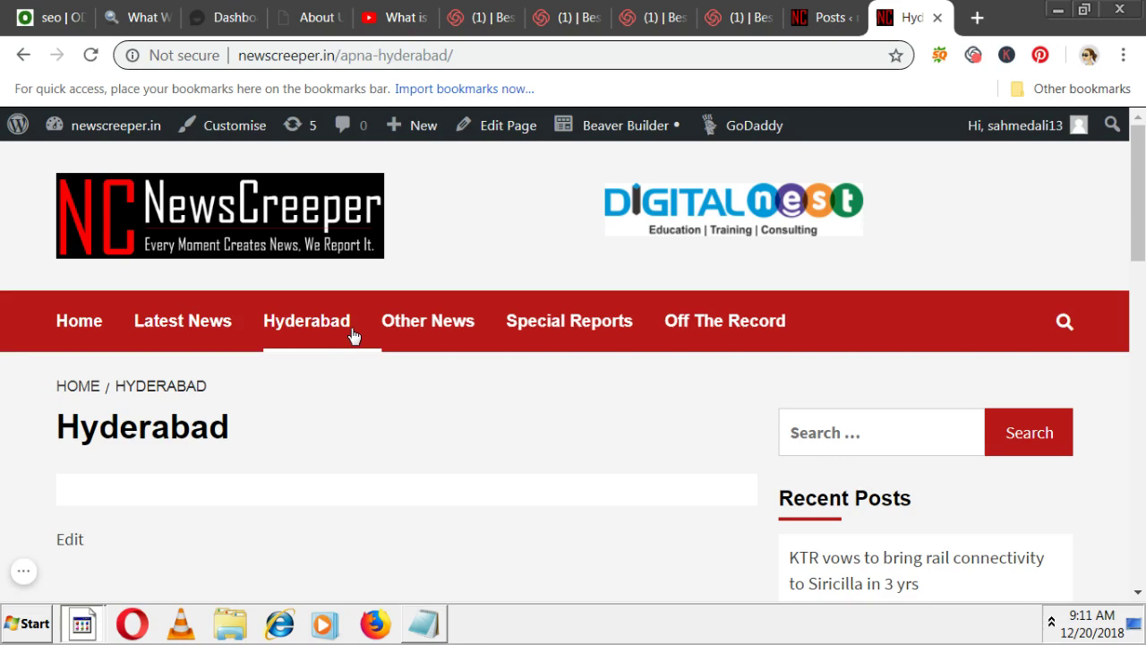
{"action": "scroll", "coordinate": [315, 466], "scroll_direction": "down", "scroll_amount": 3}
{"action": "scroll", "coordinate": [314, 465], "scroll_direction": "down", "scroll_amount": 1}
{"action": "scroll", "coordinate": [313, 467], "scroll_direction": "up", "scroll_amount": 3}
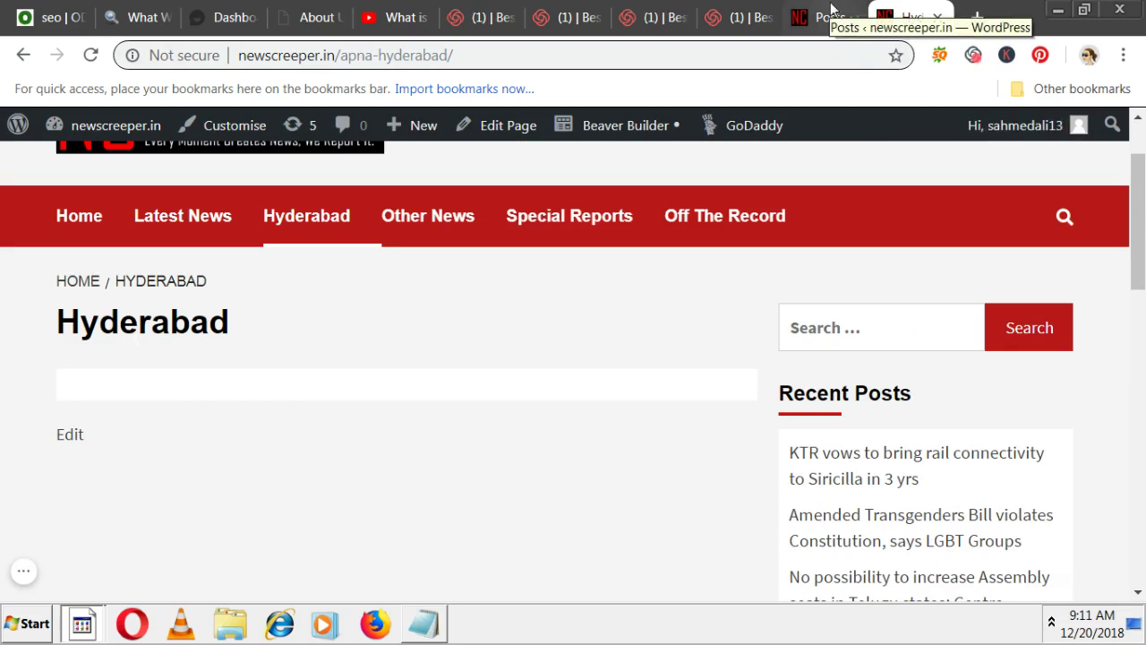
{"action": "left_click", "coordinate": [824, 17]}
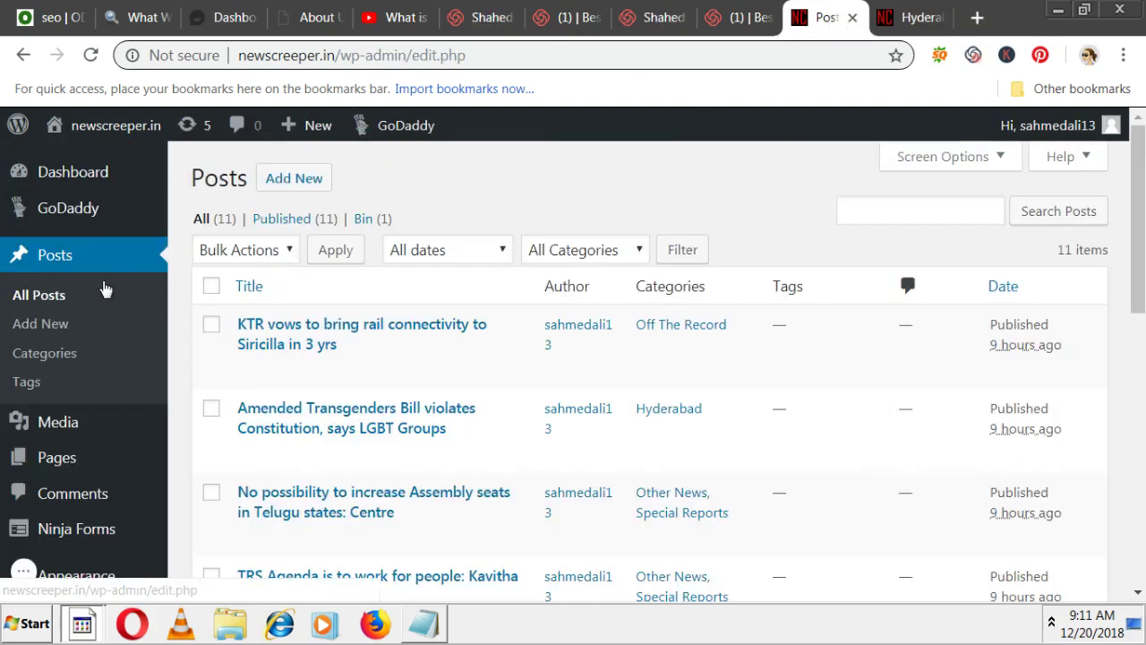
Start a new post, dismiss the welcome tip and scroll the Document sidebar toward Categories.
{"action": "left_click", "coordinate": [293, 184]}
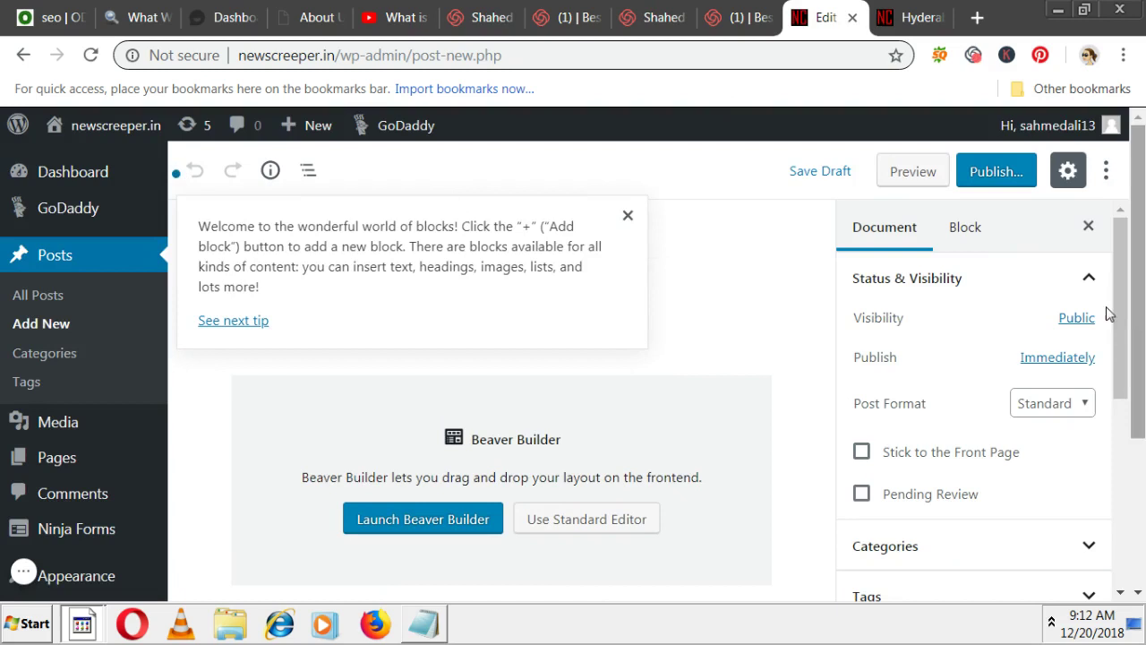
{"action": "left_click_drag", "start_coordinate": [1120, 303], "coordinate": [1126, 302]}
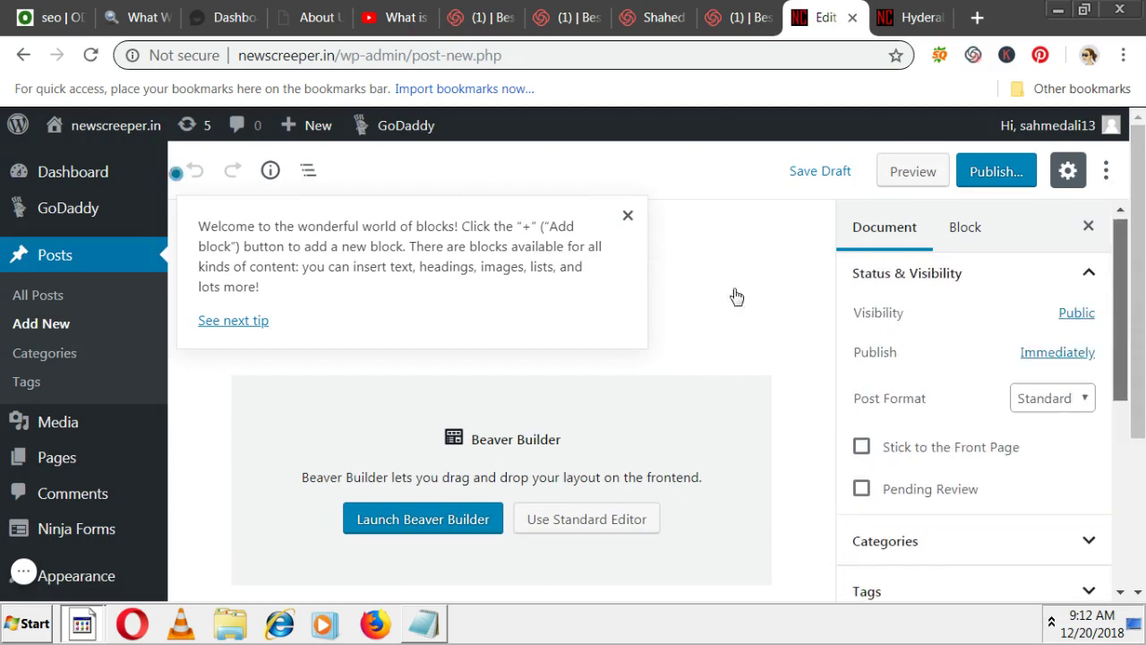
{"action": "left_click", "coordinate": [629, 219]}
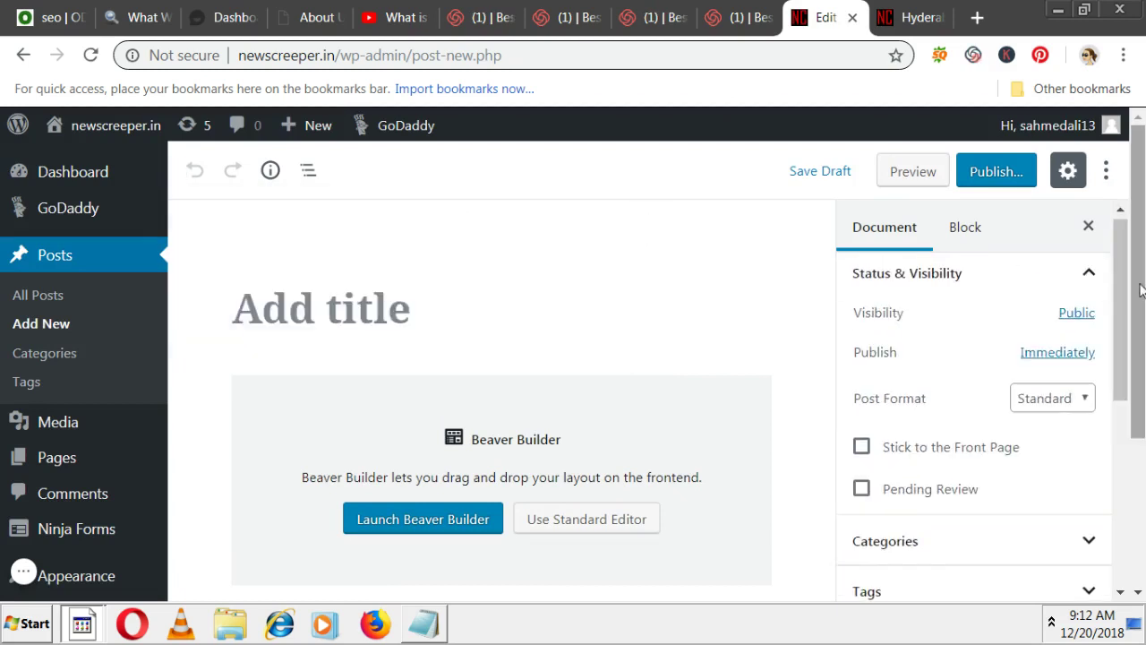
{"action": "left_click_drag", "start_coordinate": [1126, 275], "coordinate": [1124, 311]}
{"action": "scroll", "coordinate": [1062, 425], "scroll_direction": "down", "scroll_amount": 1}
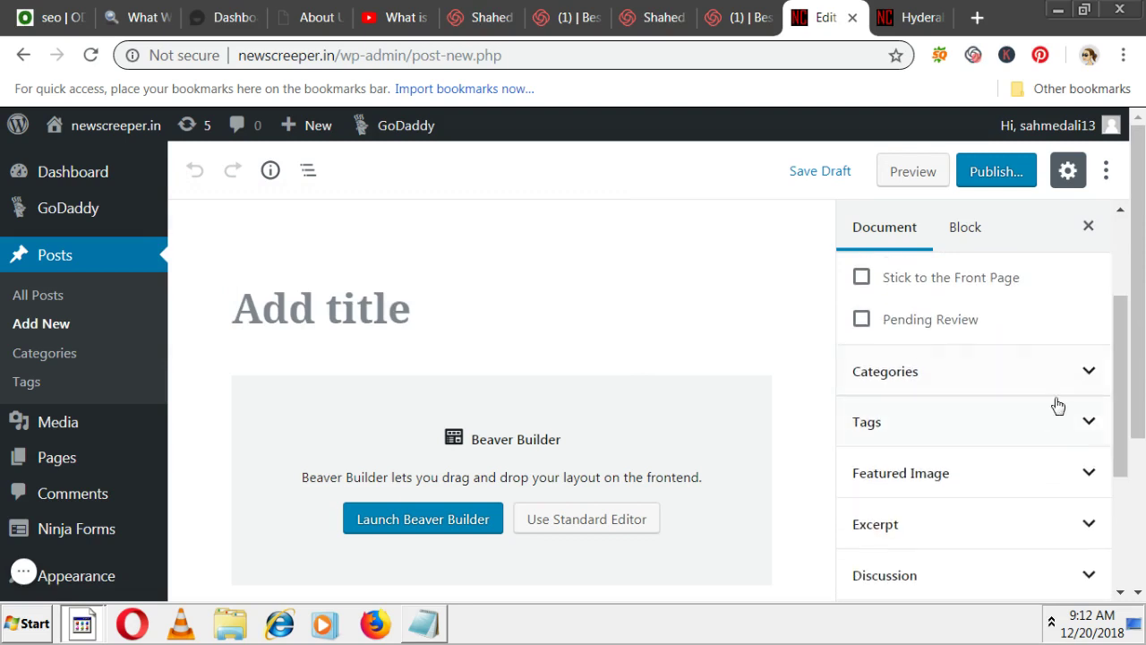
Add a new category named Sports, leaving it unticked for this post.
{"action": "left_click", "coordinate": [1088, 372]}
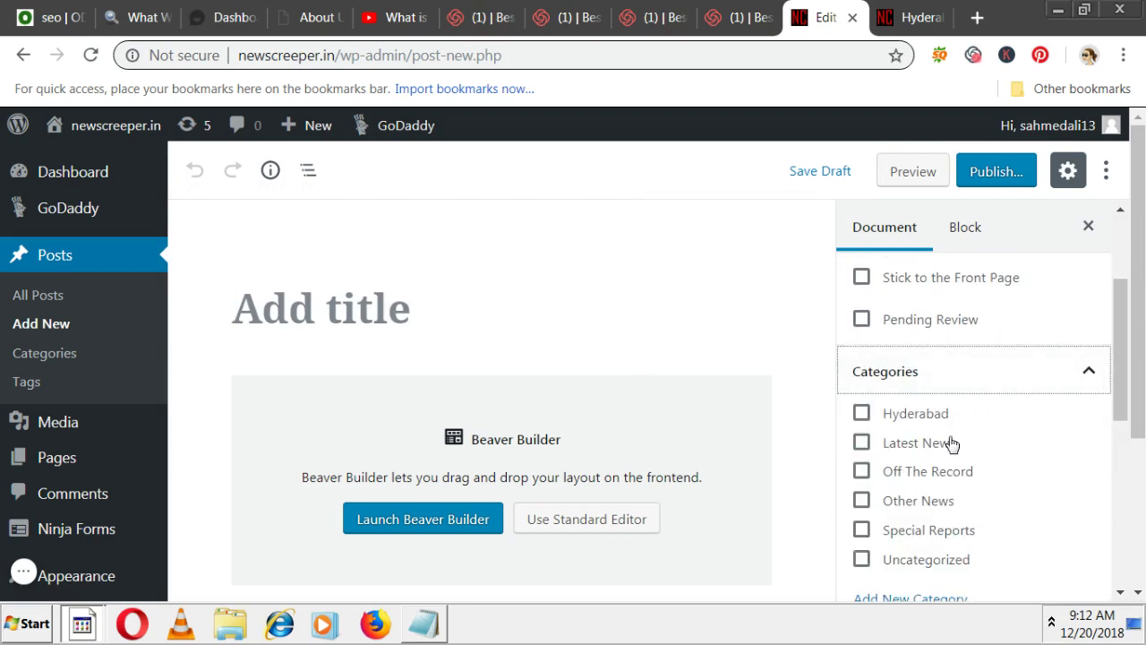
{"action": "left_click", "coordinate": [353, 301]}
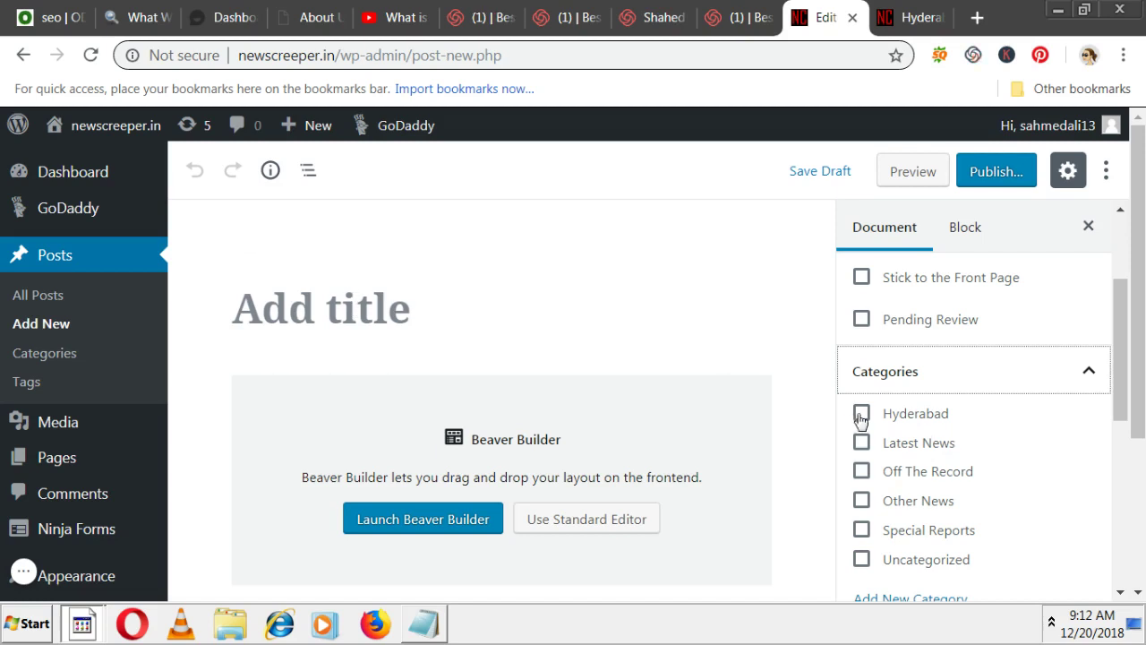
{"action": "scroll", "coordinate": [1117, 408], "scroll_direction": "down", "scroll_amount": 1}
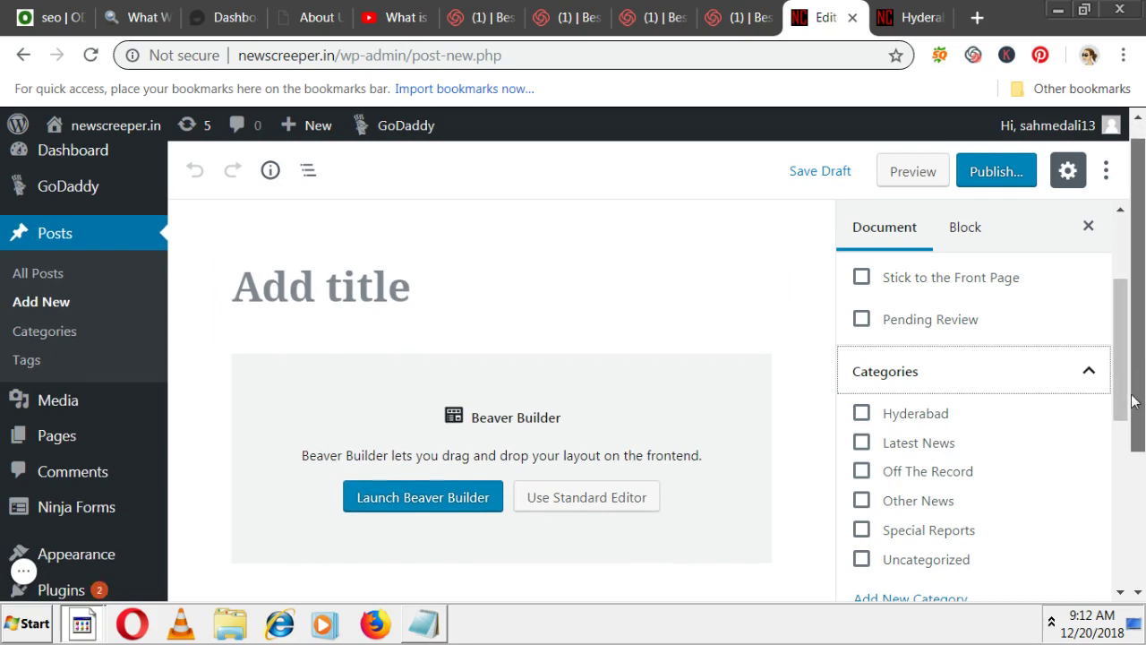
{"action": "scroll", "coordinate": [1120, 387], "scroll_direction": "down", "scroll_amount": 1}
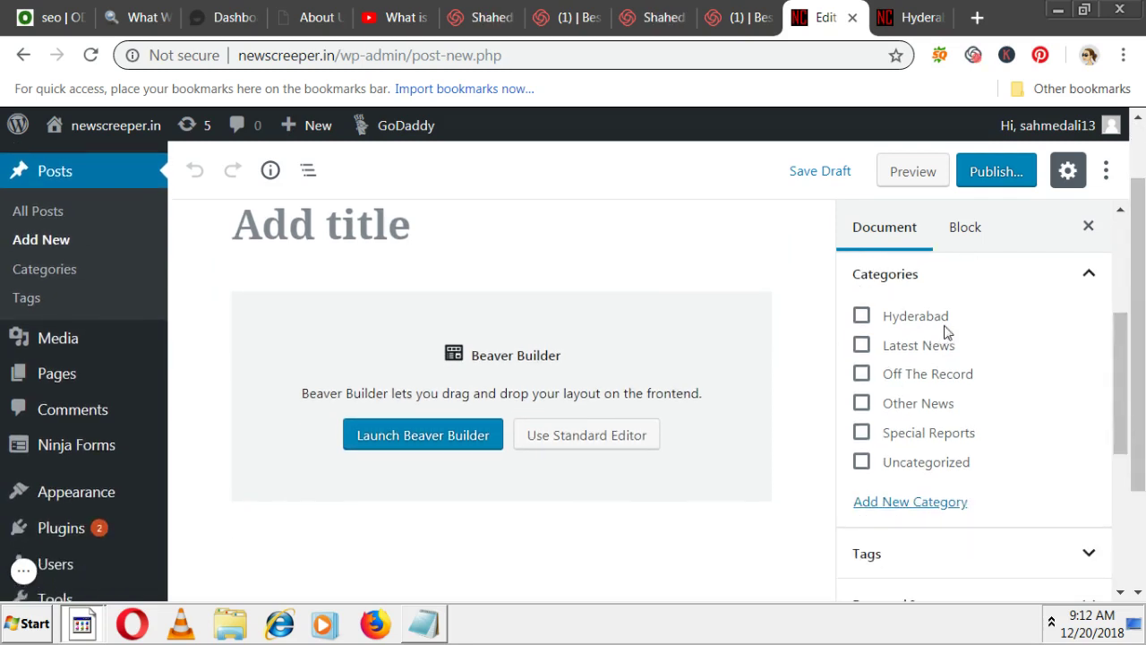
{"action": "left_click", "coordinate": [893, 505]}
{"action": "left_click", "coordinate": [910, 555]}
{"action": "type", "text": "Sports"}
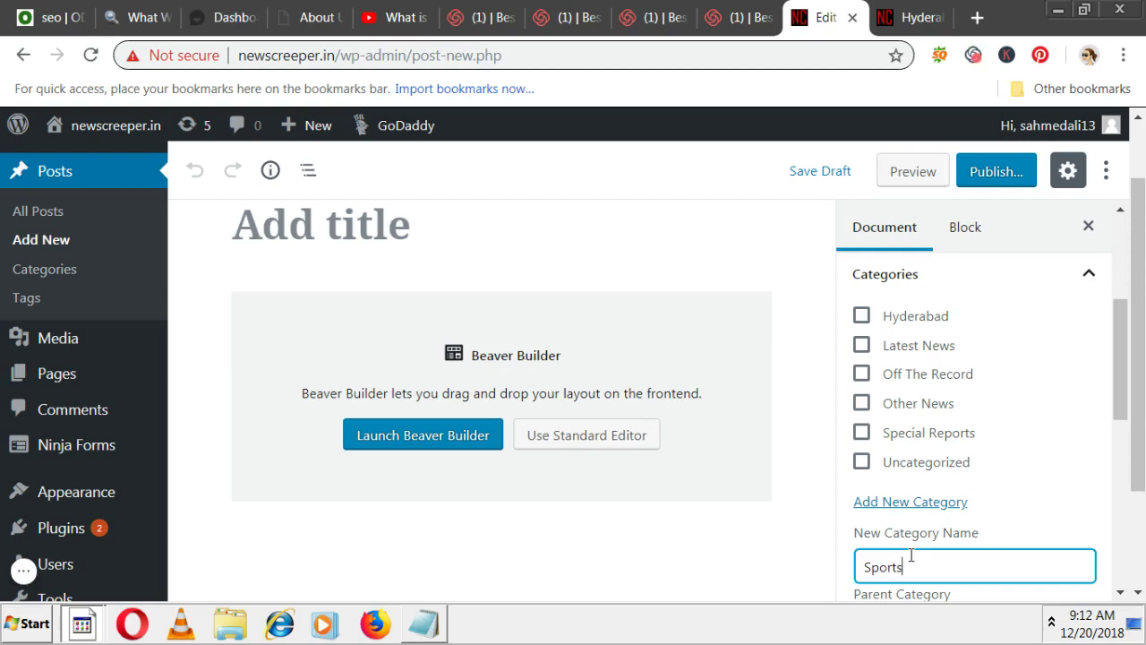
{"action": "key", "text": "Return"}
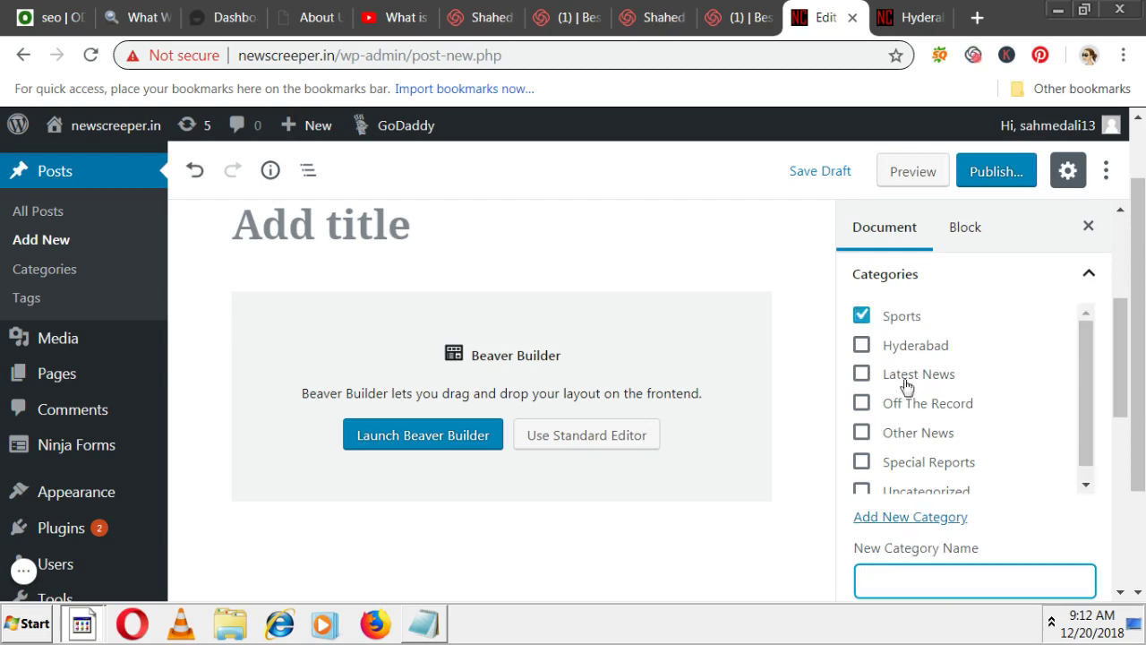
{"action": "left_click", "coordinate": [860, 316]}
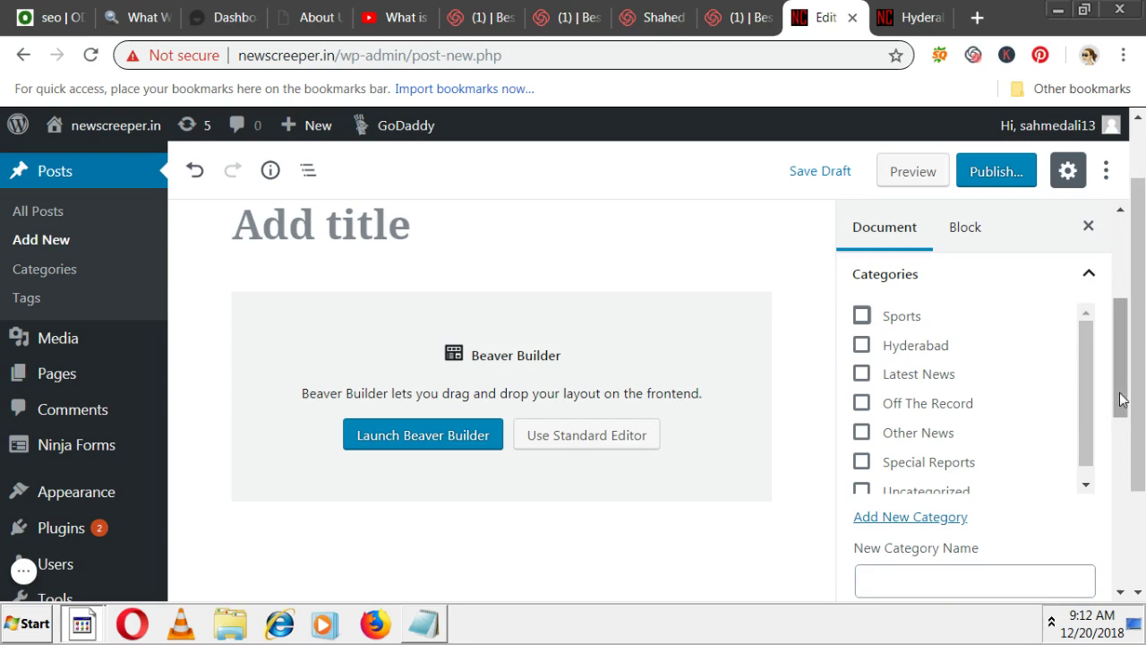
{"action": "mouse_move", "coordinate": [1118, 397]}
{"action": "left_mouse_down"}
{"action": "mouse_move", "coordinate": [1121, 370]}
{"action": "mouse_move", "coordinate": [1082, 328]}
{"action": "left_mouse_up"}
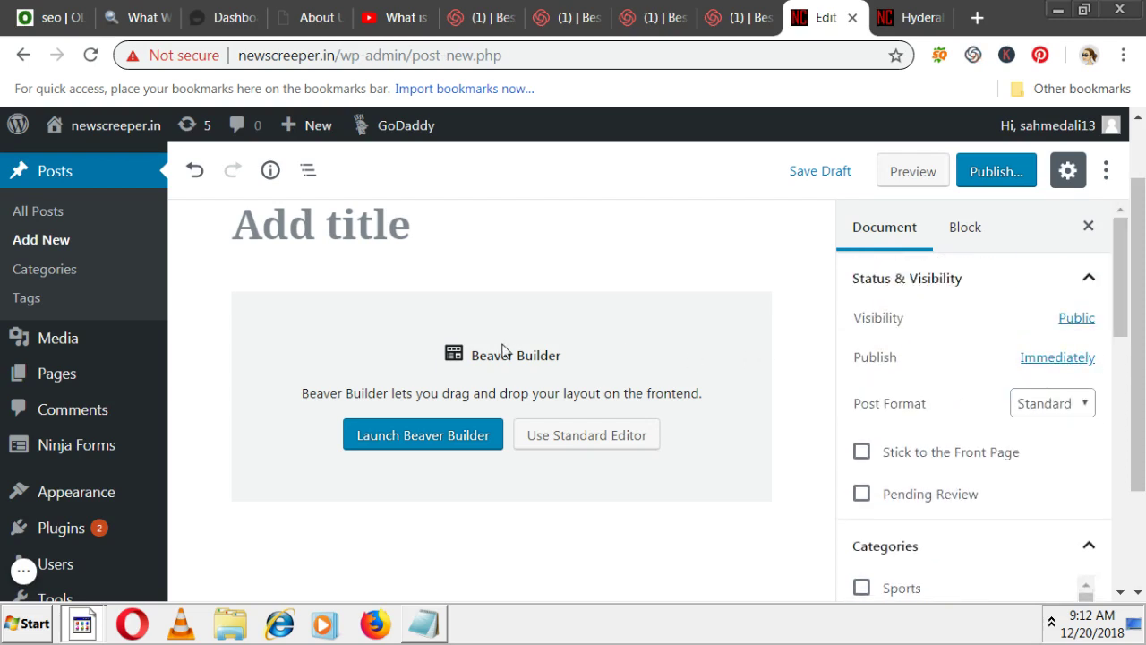
Enter 'India Vs Australiad 3rd Test' as the post title.
{"action": "left_click", "coordinate": [420, 235]}
{"action": "type", "text": "I"}
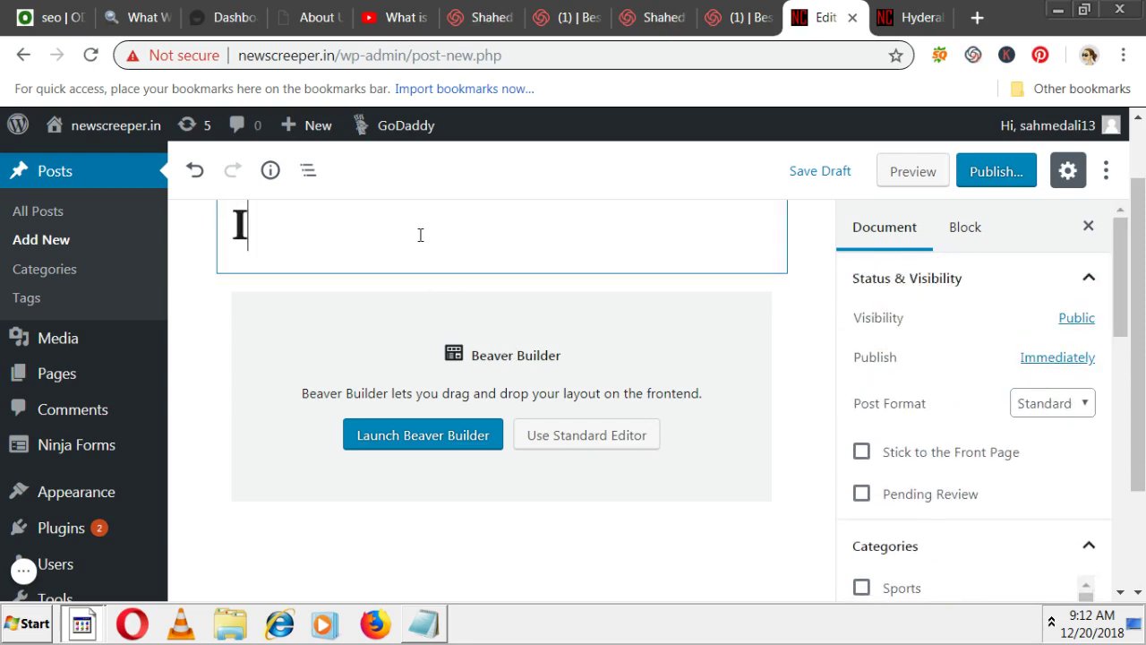
{"action": "type", "text": "ndia Vs Austr"}
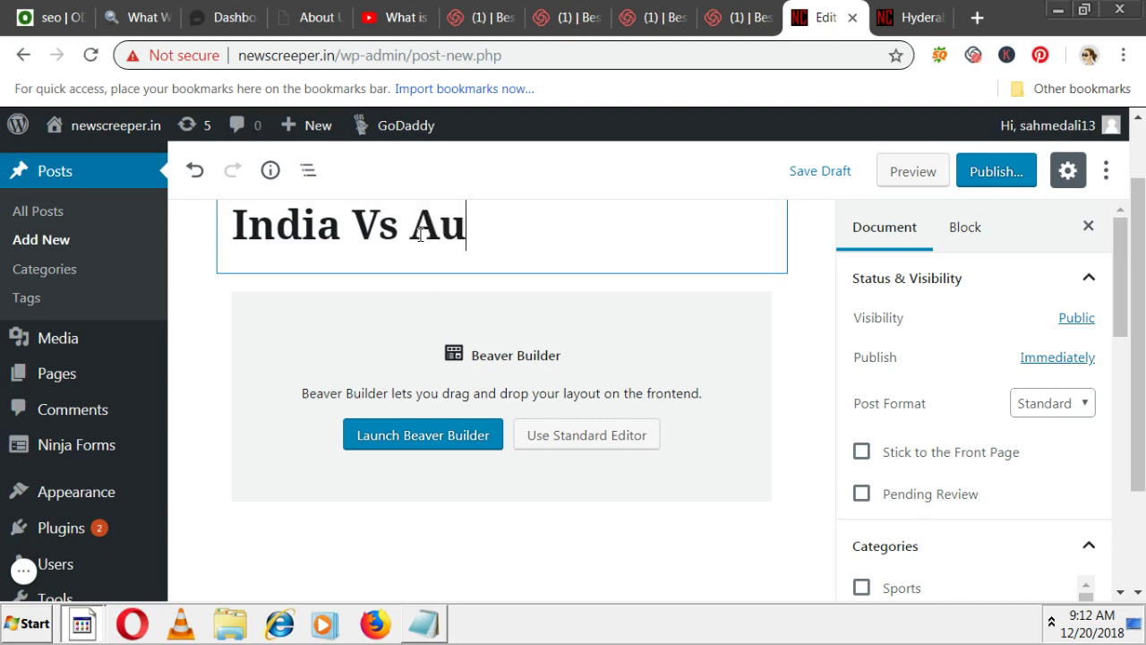
{"action": "type", "text": "aliad"}
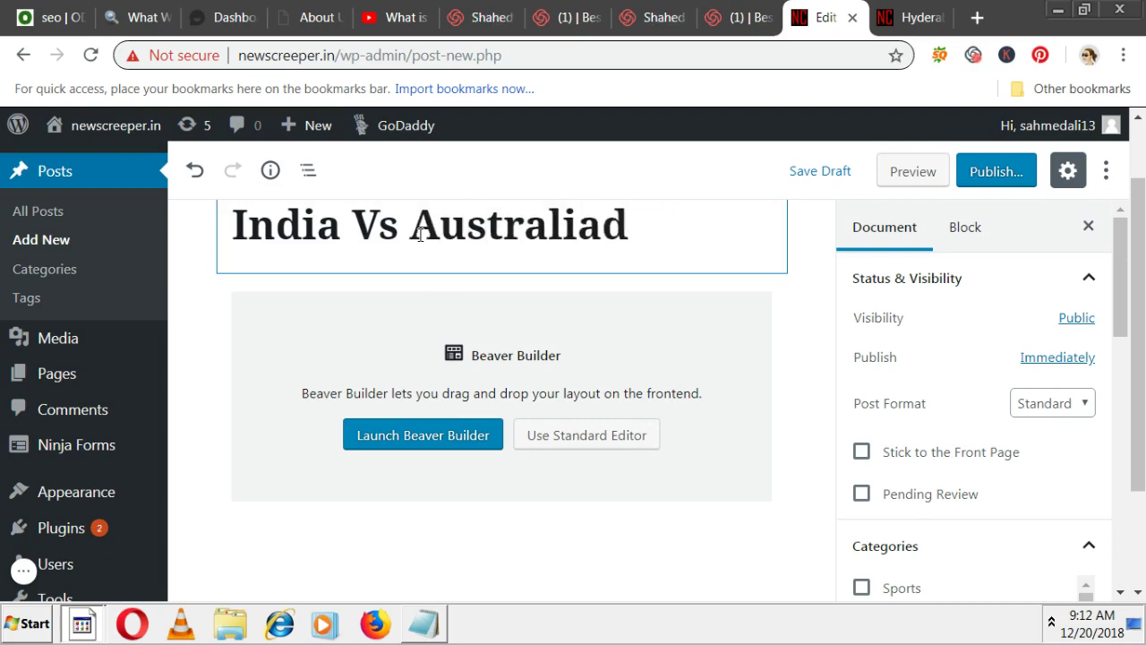
{"action": "type", "text": " 3rd Test"}
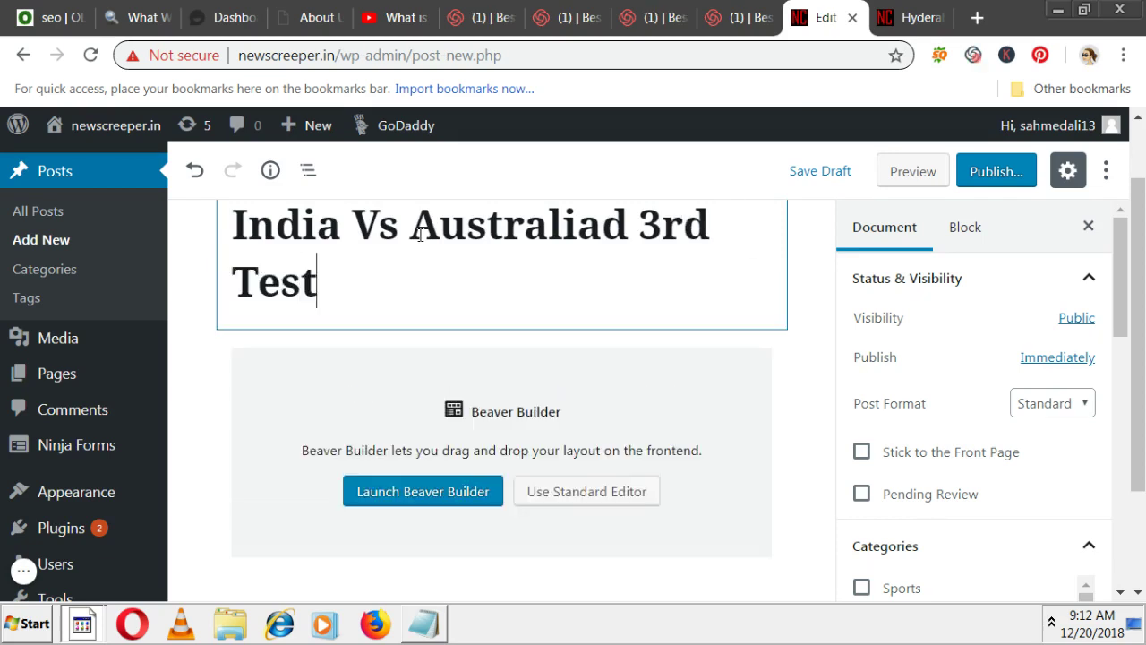
Remove the stray 'd' so the title reads 'India Vs Australia 3rd Test', and assign Sports.
{"action": "left_click", "coordinate": [624, 228]}
{"action": "key", "text": "BackSpace"}
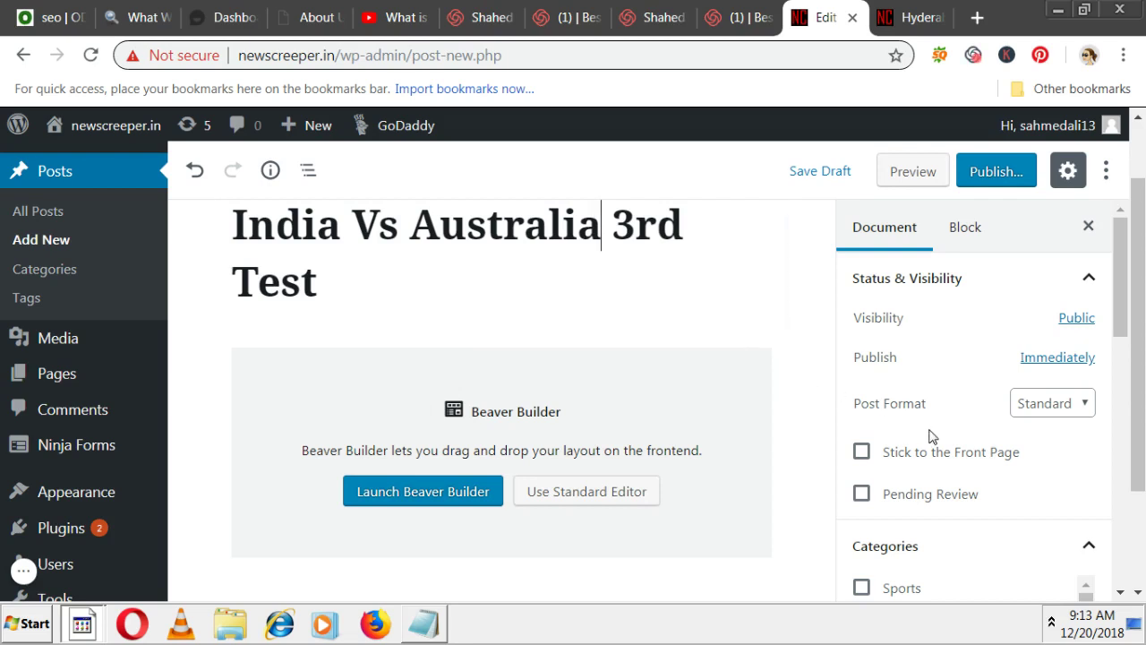
{"action": "scroll", "coordinate": [908, 498], "scroll_direction": "down", "scroll_amount": 3}
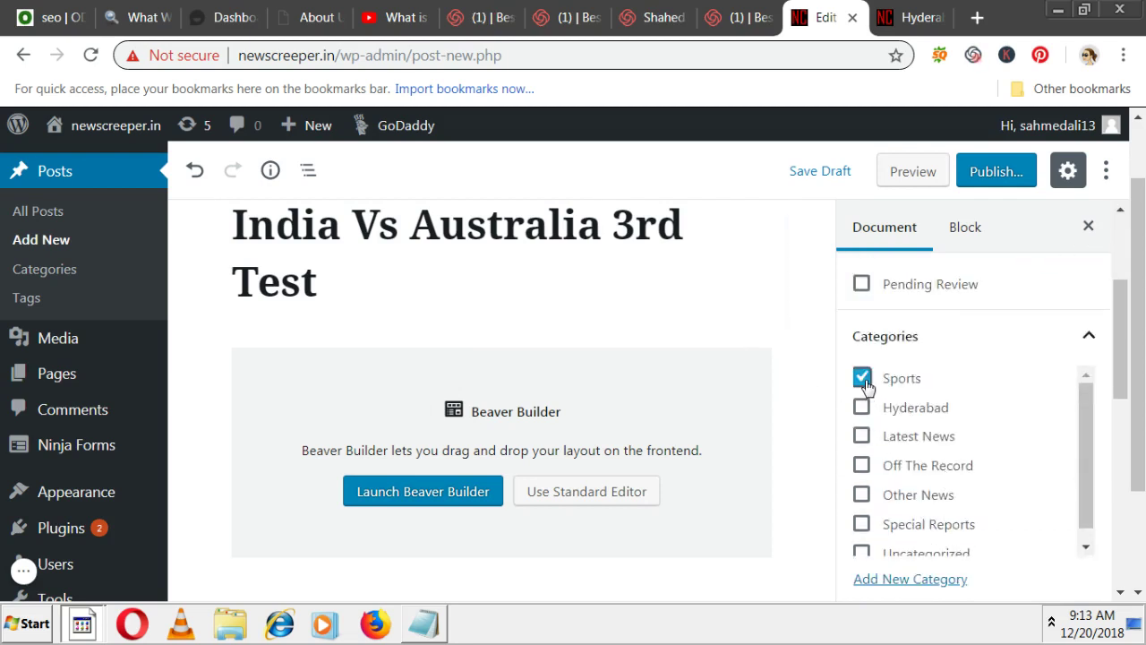
{"action": "scroll", "coordinate": [1096, 394], "scroll_direction": "down", "scroll_amount": 1}
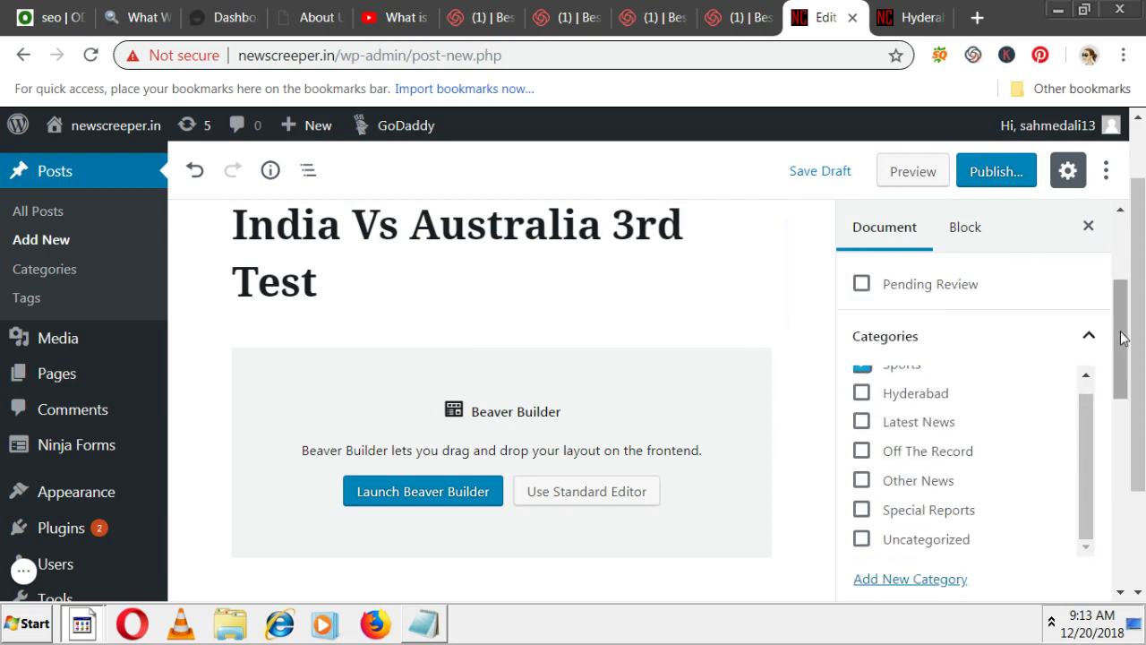
{"action": "mouse_move", "coordinate": [1120, 346]}
{"action": "left_mouse_down"}
{"action": "mouse_move", "coordinate": [1114, 525]}
{"action": "mouse_move", "coordinate": [1108, 458]}
{"action": "left_mouse_up"}
Choose the white domed building photo from the Media Library as the featured image.
{"action": "left_click", "coordinate": [1088, 455]}
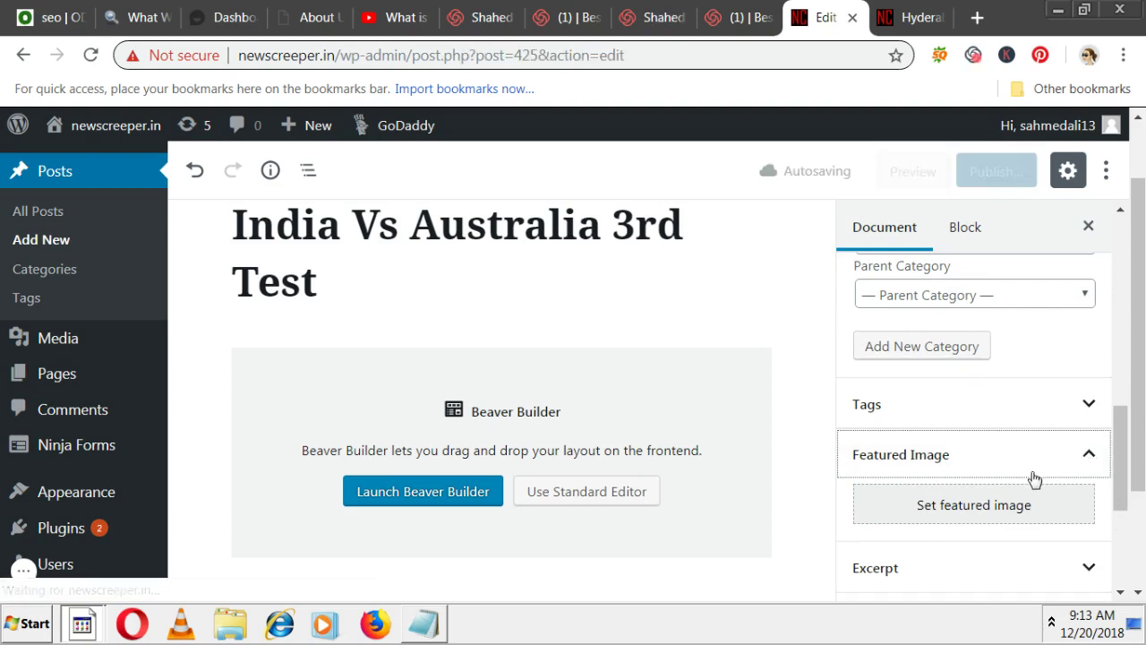
{"action": "left_click", "coordinate": [971, 509]}
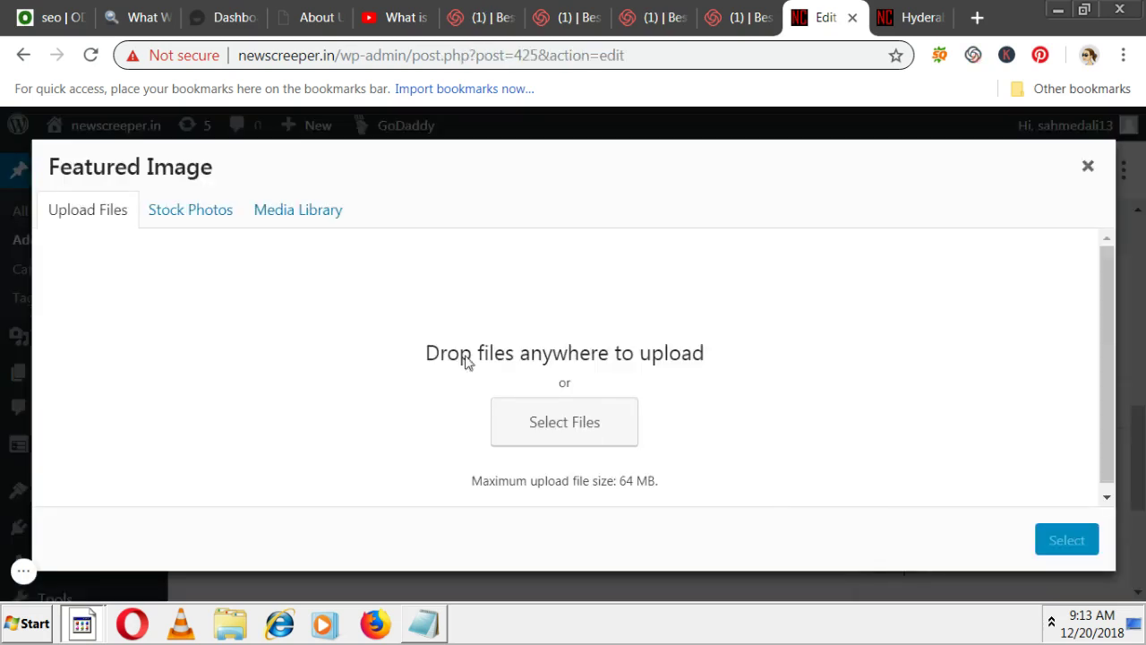
{"action": "left_click", "coordinate": [286, 213]}
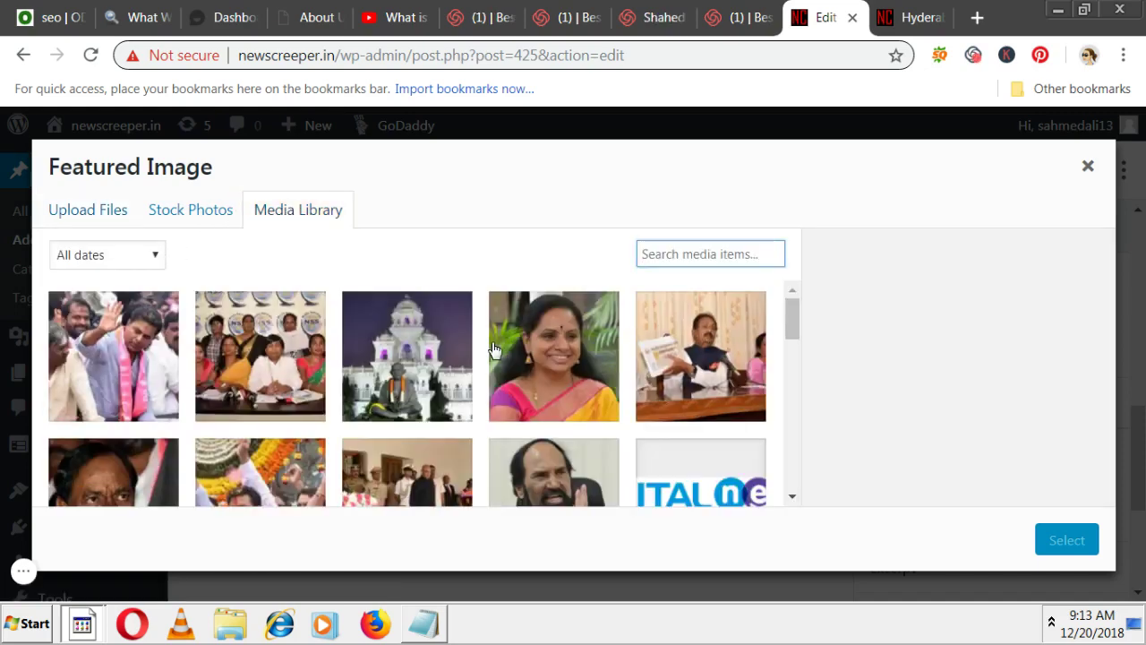
{"action": "scroll", "coordinate": [495, 350], "scroll_direction": "down", "scroll_amount": 2}
{"action": "scroll", "coordinate": [496, 350], "scroll_direction": "down", "scroll_amount": 1}
{"action": "scroll", "coordinate": [495, 349], "scroll_direction": "down", "scroll_amount": 2}
{"action": "scroll", "coordinate": [495, 350], "scroll_direction": "up", "scroll_amount": 3}
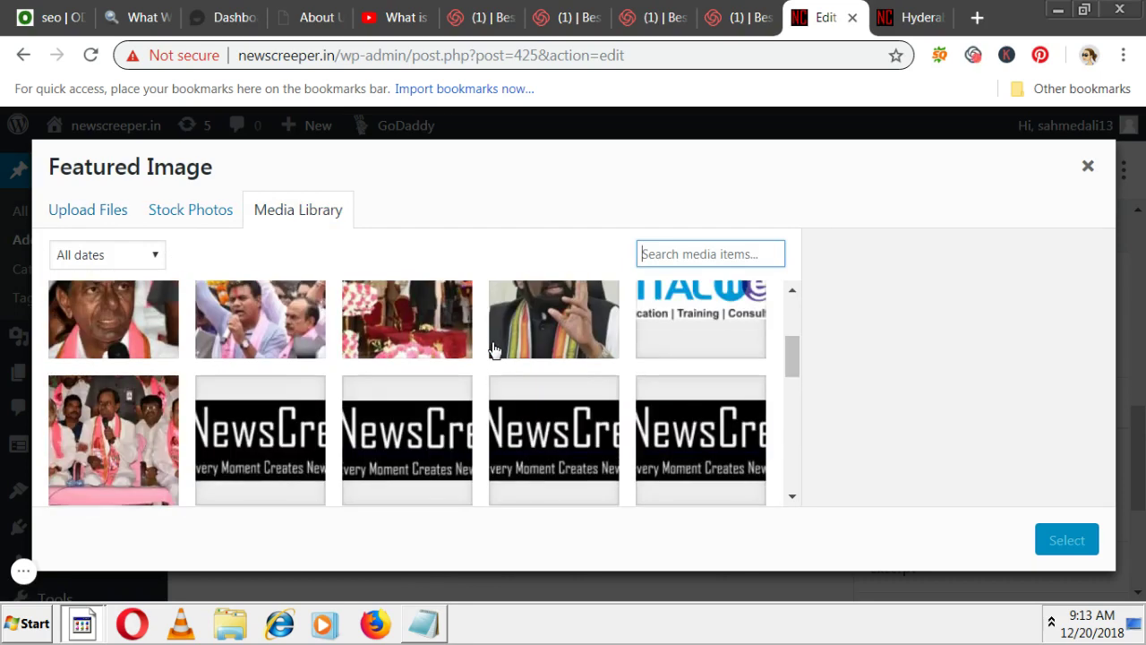
{"action": "scroll", "coordinate": [495, 349], "scroll_direction": "up", "scroll_amount": 1}
{"action": "scroll", "coordinate": [495, 349], "scroll_direction": "up", "scroll_amount": 1}
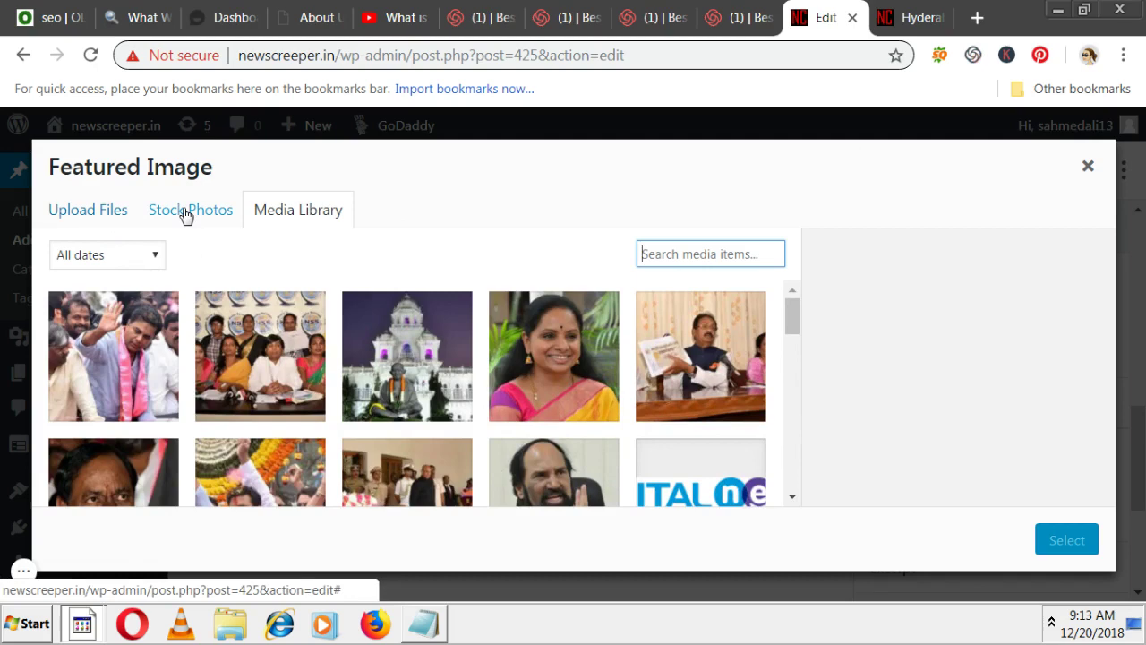
{"action": "left_click", "coordinate": [449, 365]}
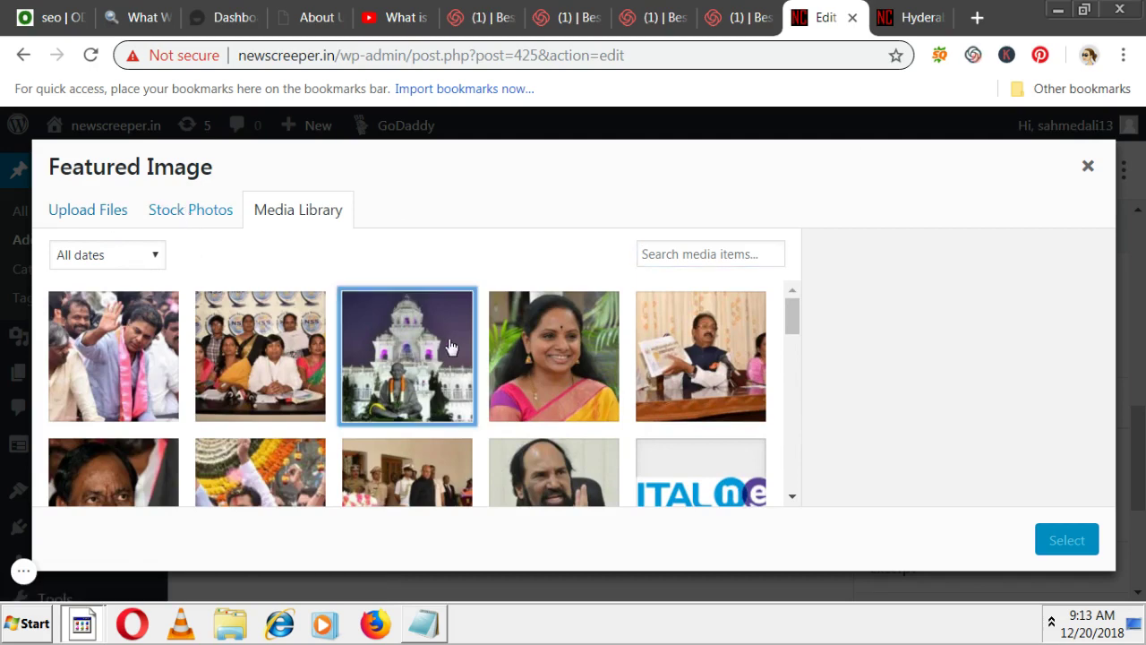
{"action": "left_click", "coordinate": [1071, 538]}
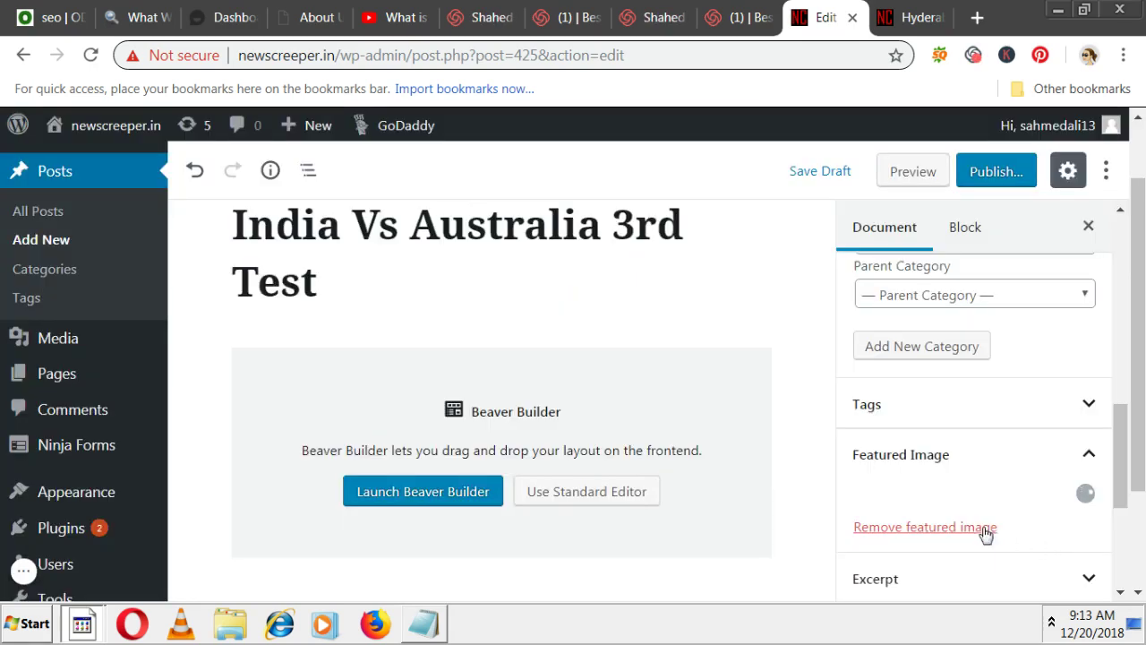
{"action": "scroll", "coordinate": [954, 348], "scroll_direction": "up", "scroll_amount": 1}
{"action": "scroll", "coordinate": [954, 348], "scroll_direction": "up", "scroll_amount": 2}
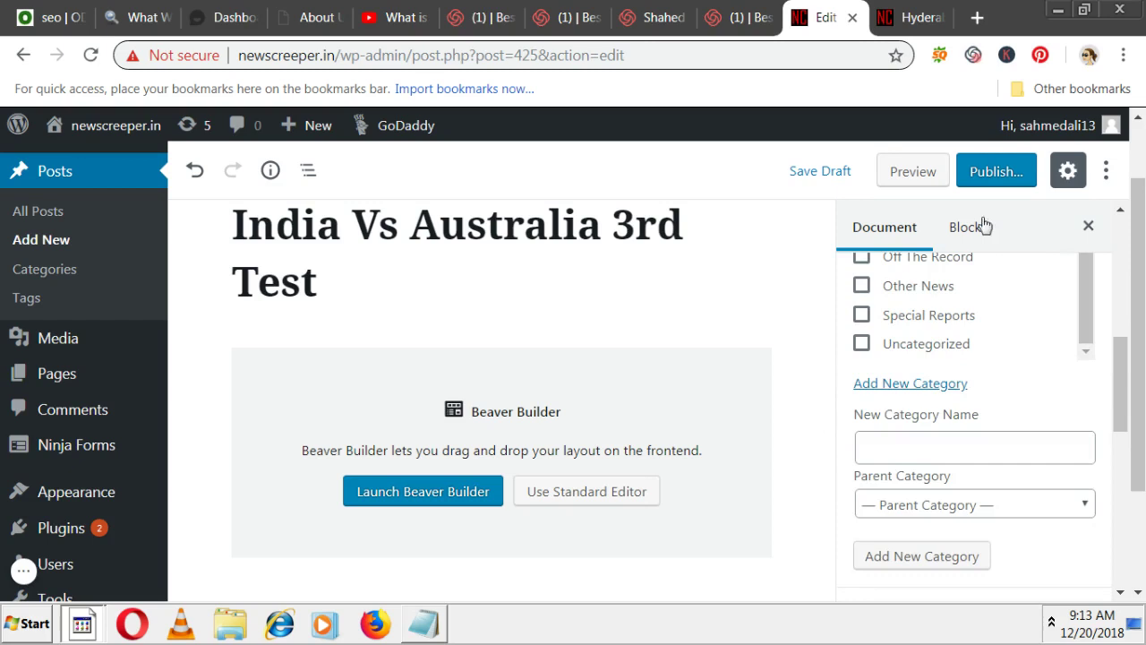
Publish 'India Vs Australia 3rd Test' and return to the all-posts list.
{"action": "left_click", "coordinate": [1000, 176]}
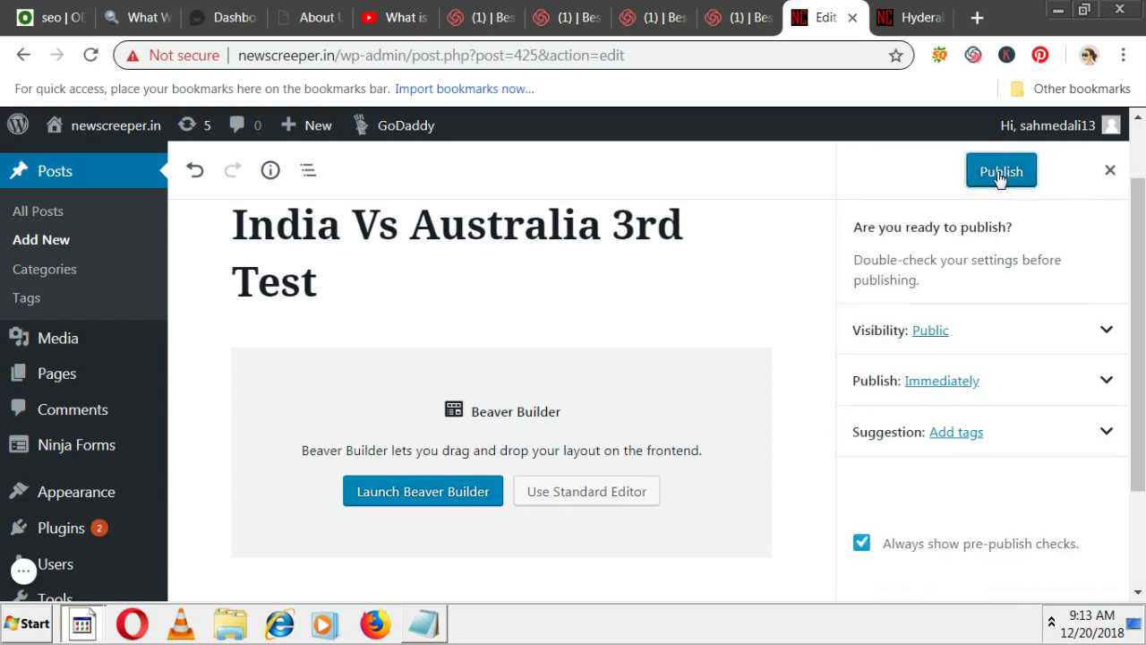
{"action": "left_click", "coordinate": [1001, 175]}
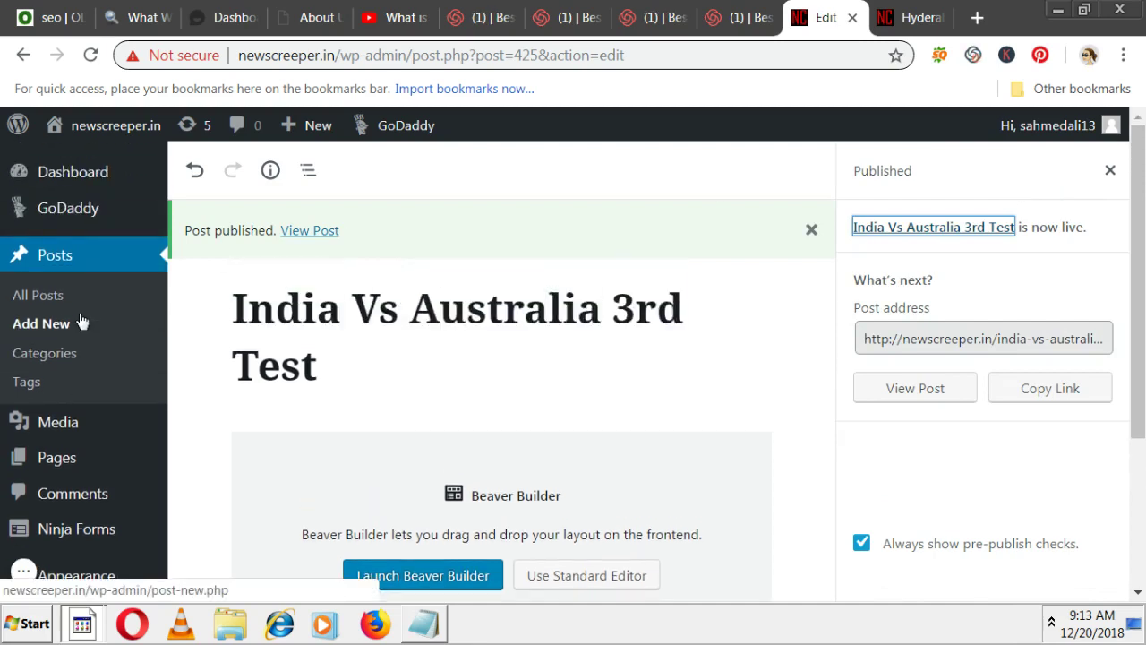
{"action": "left_click", "coordinate": [52, 261]}
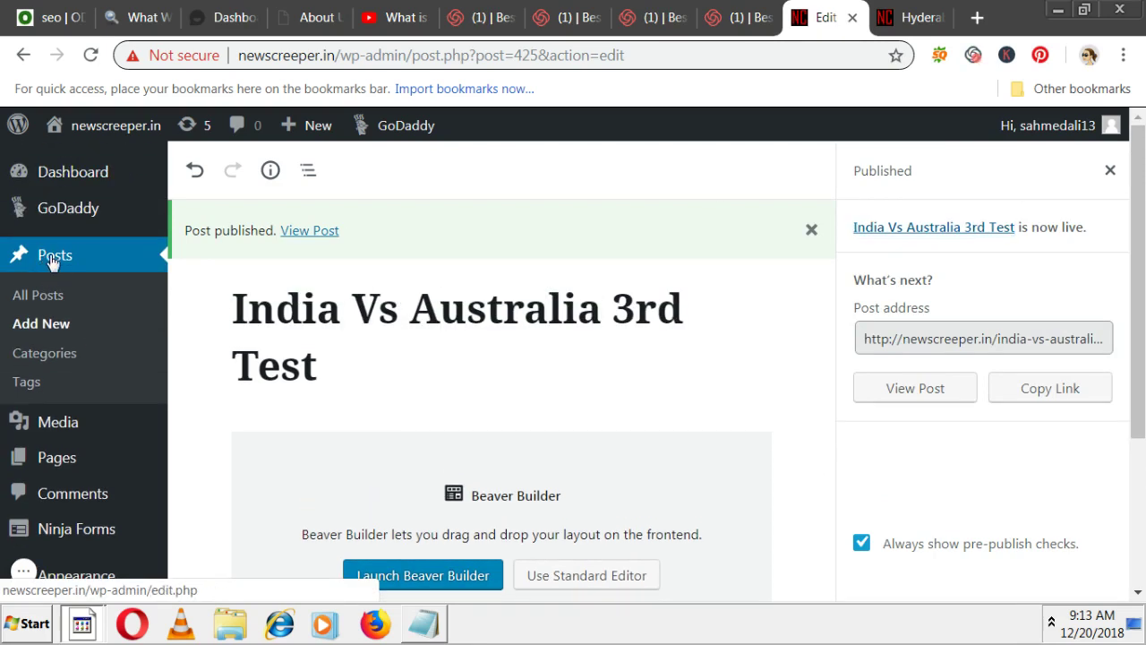
{"action": "left_click", "coordinate": [51, 259]}
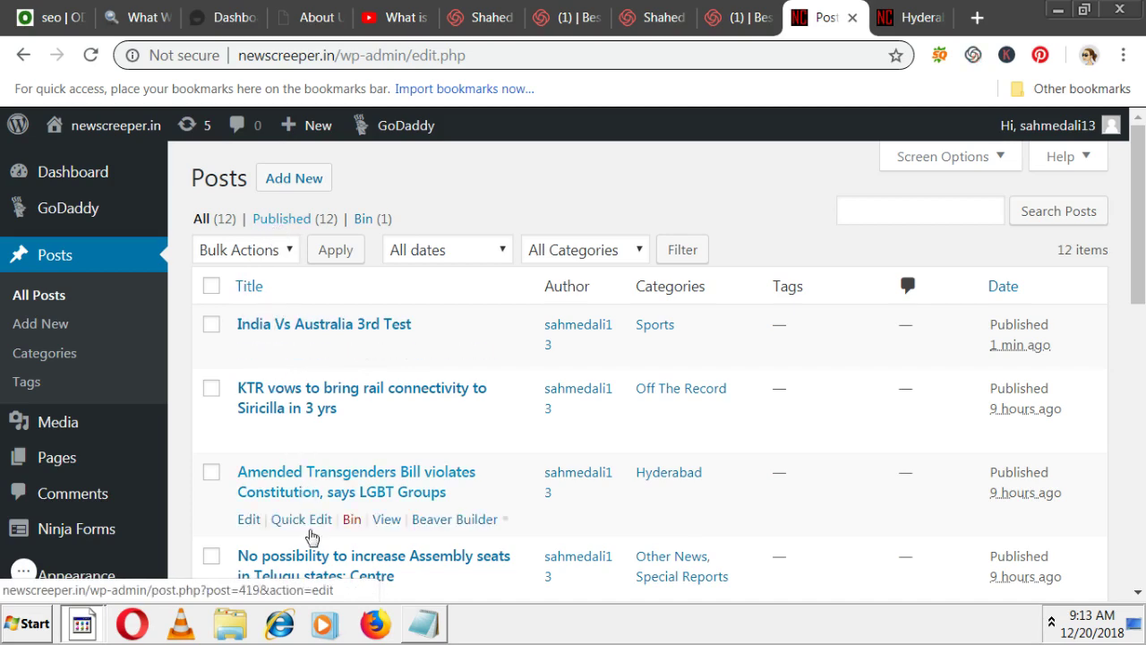
{"action": "scroll", "coordinate": [314, 540], "scroll_direction": "down", "scroll_amount": 2}
{"action": "scroll", "coordinate": [315, 540], "scroll_direction": "down", "scroll_amount": 2}
{"action": "scroll", "coordinate": [314, 540], "scroll_direction": "up", "scroll_amount": 3}
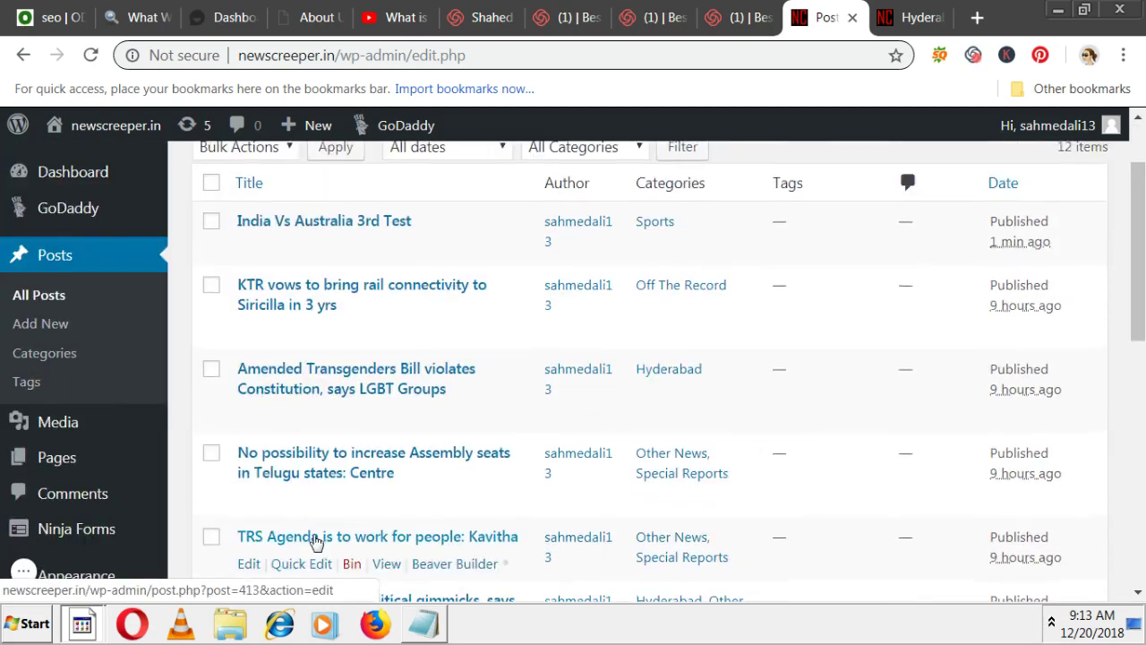
{"action": "scroll", "coordinate": [314, 540], "scroll_direction": "up", "scroll_amount": 1}
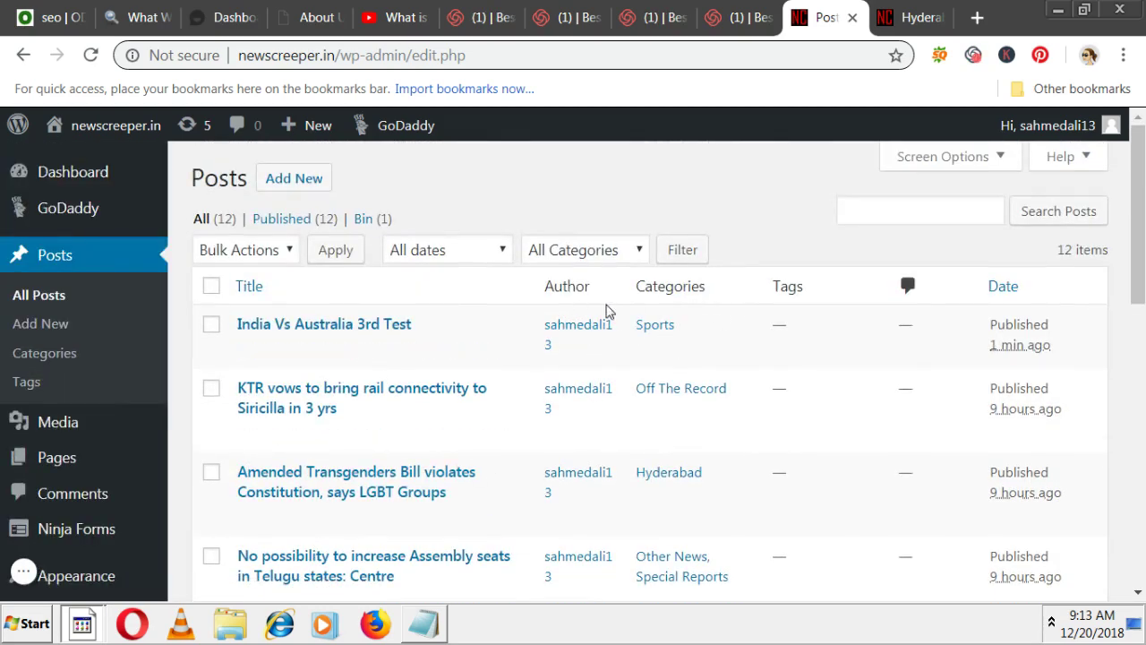
{"action": "scroll", "coordinate": [707, 458], "scroll_direction": "down", "scroll_amount": 1}
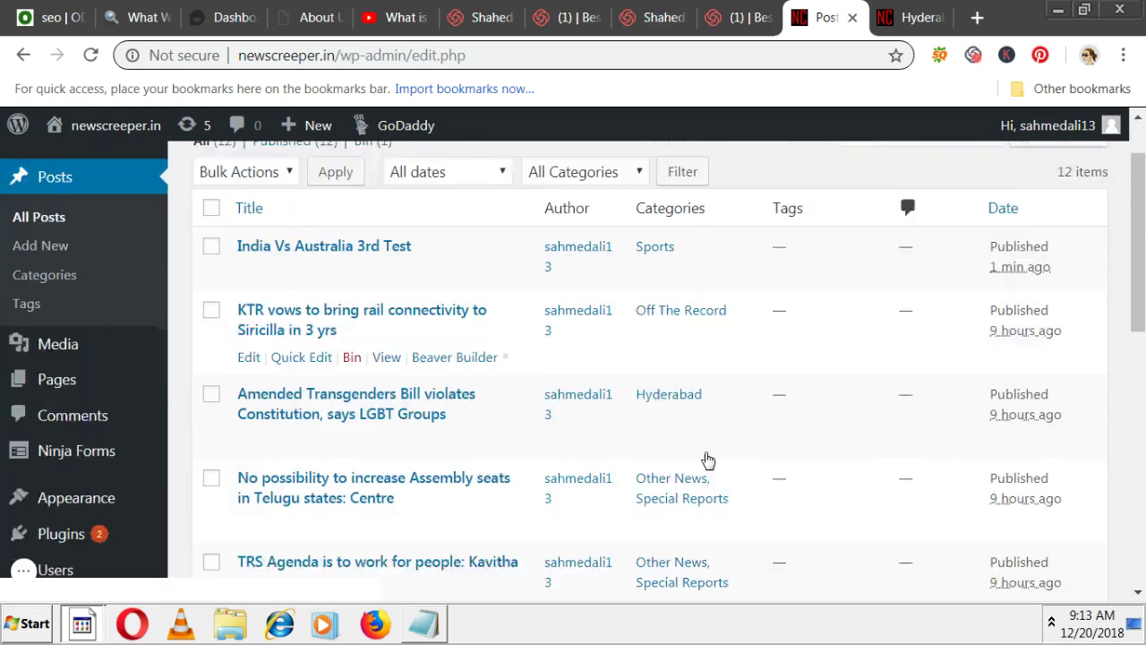
{"action": "scroll", "coordinate": [707, 458], "scroll_direction": "down", "scroll_amount": 2}
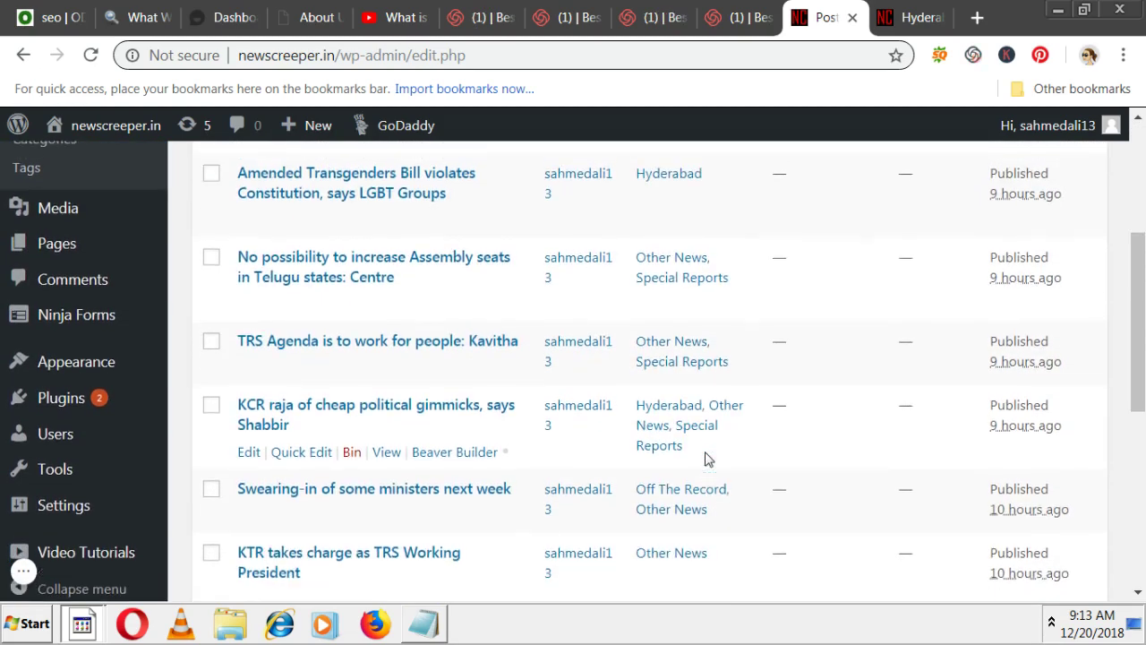
{"action": "scroll", "coordinate": [703, 466], "scroll_direction": "up", "scroll_amount": 3}
{"action": "key", "text": "ctrl+Tab"}
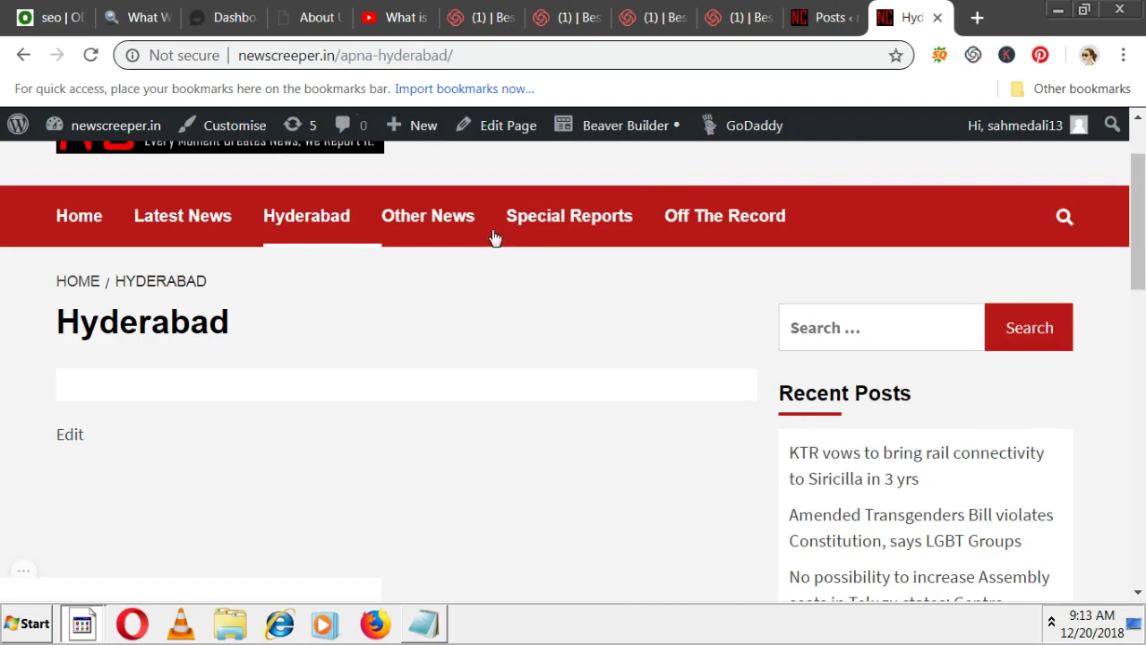
{"action": "scroll", "coordinate": [407, 343], "scroll_direction": "up", "scroll_amount": 1}
{"action": "scroll", "coordinate": [408, 343], "scroll_direction": "up", "scroll_amount": 1}
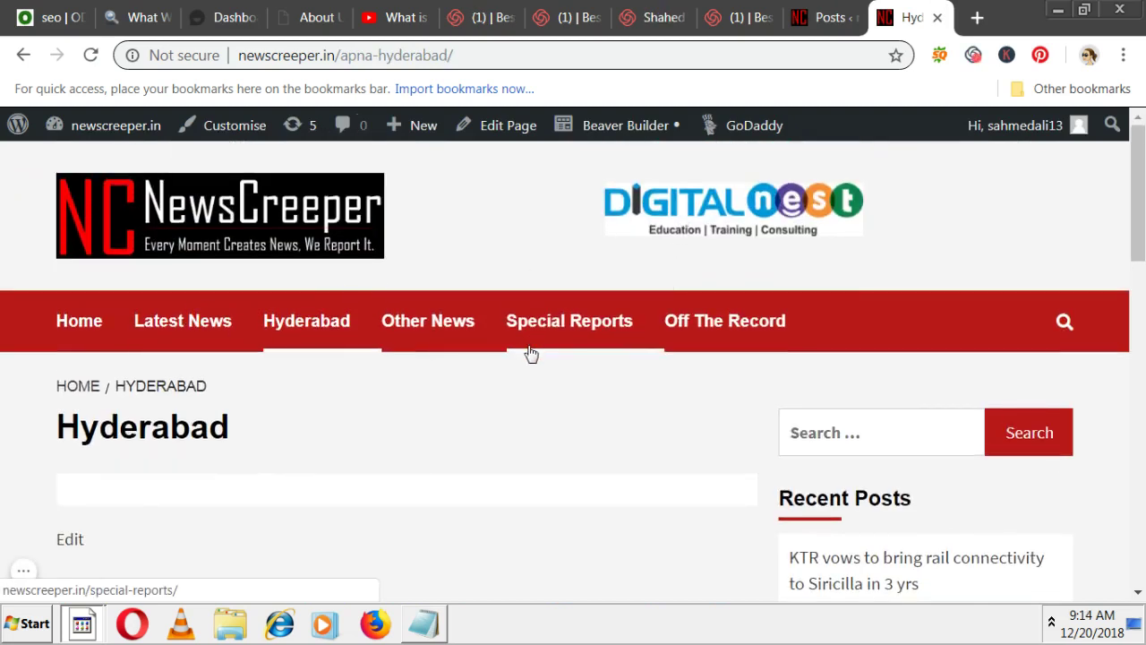
{"action": "left_click", "coordinate": [824, 17]}
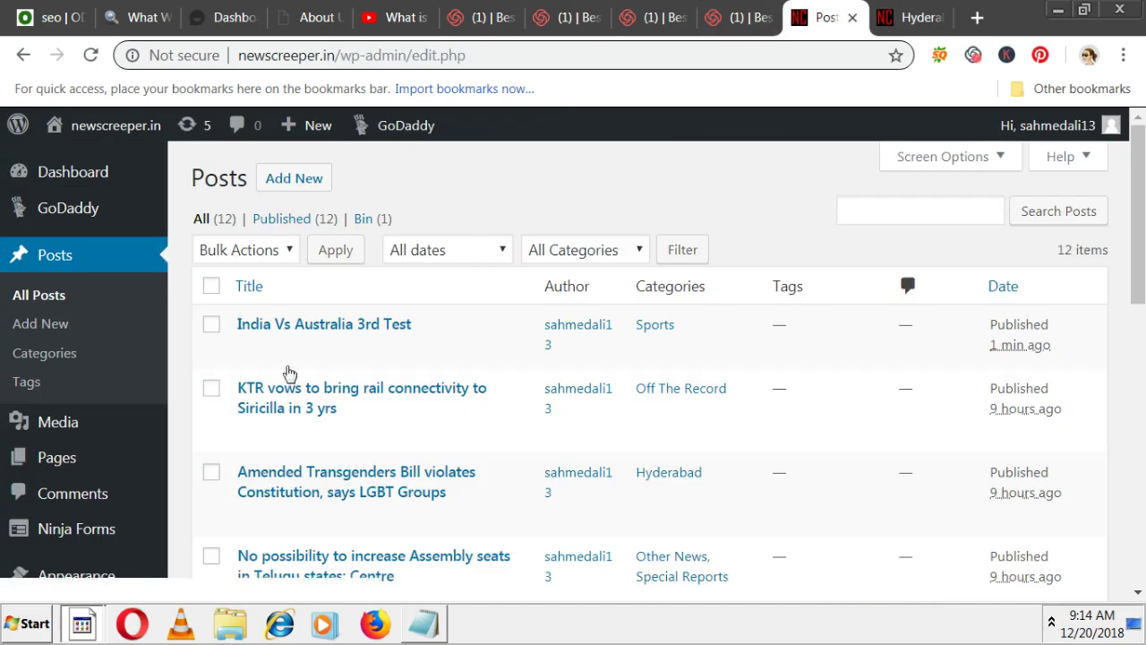
{"action": "scroll", "coordinate": [134, 484], "scroll_direction": "down", "scroll_amount": 1}
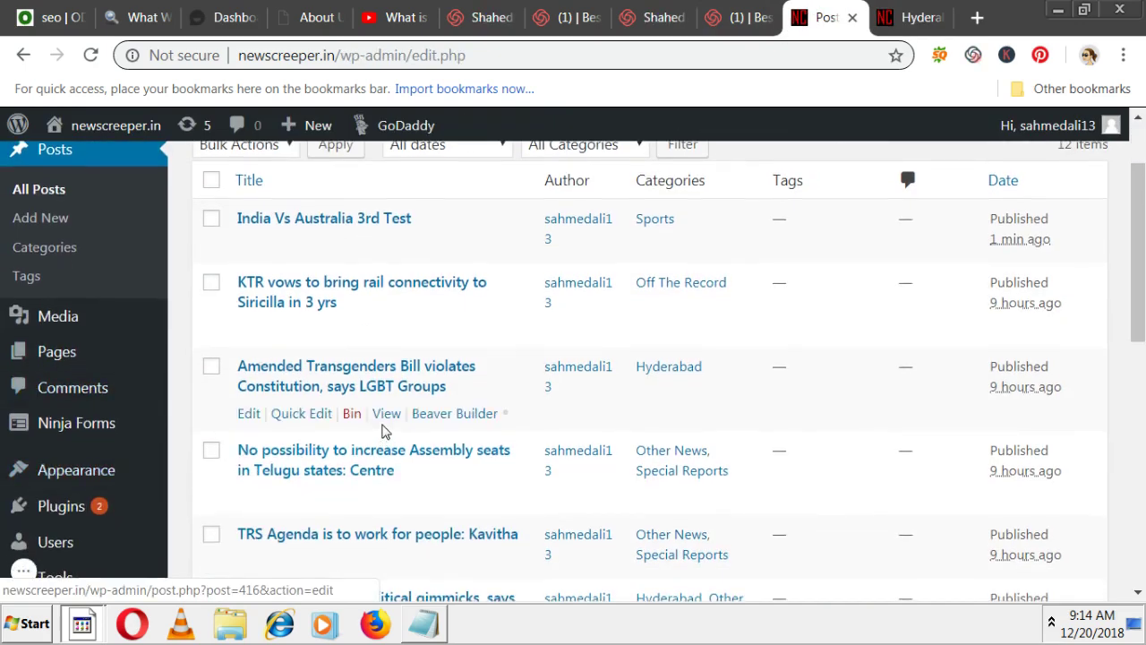
{"action": "scroll", "coordinate": [383, 432], "scroll_direction": "down", "scroll_amount": 2}
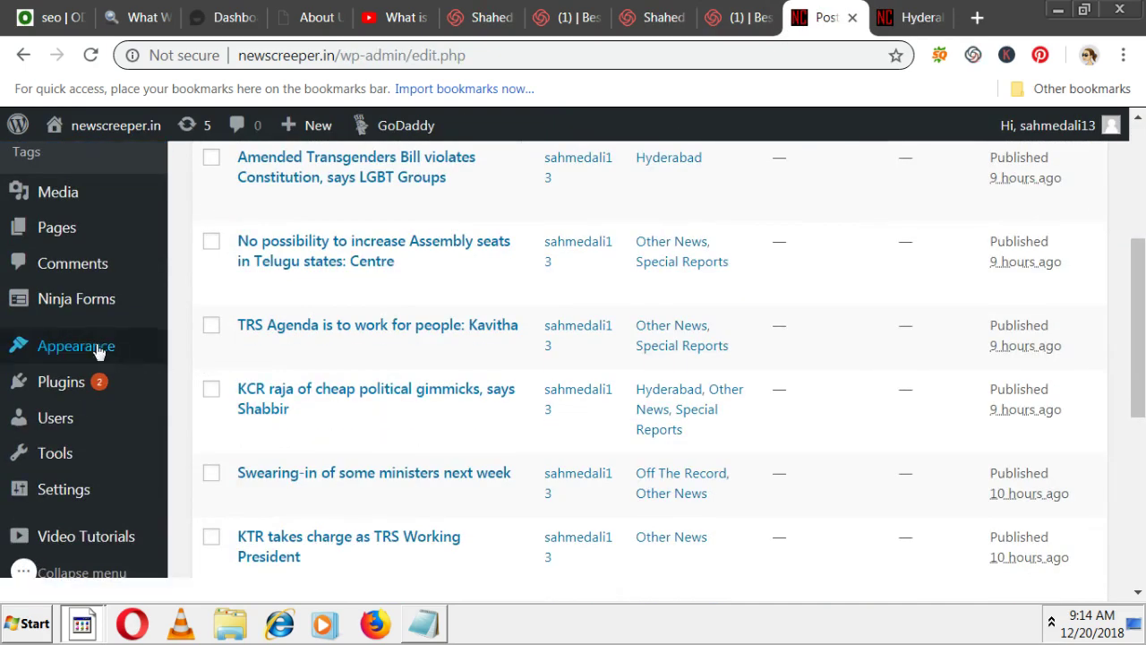
Go to Appearance > Menus and scroll to Master Menu's page items, Home through About Us.
{"action": "mouse_move", "coordinate": [76, 346]}
{"action": "left_click", "coordinate": [191, 396]}
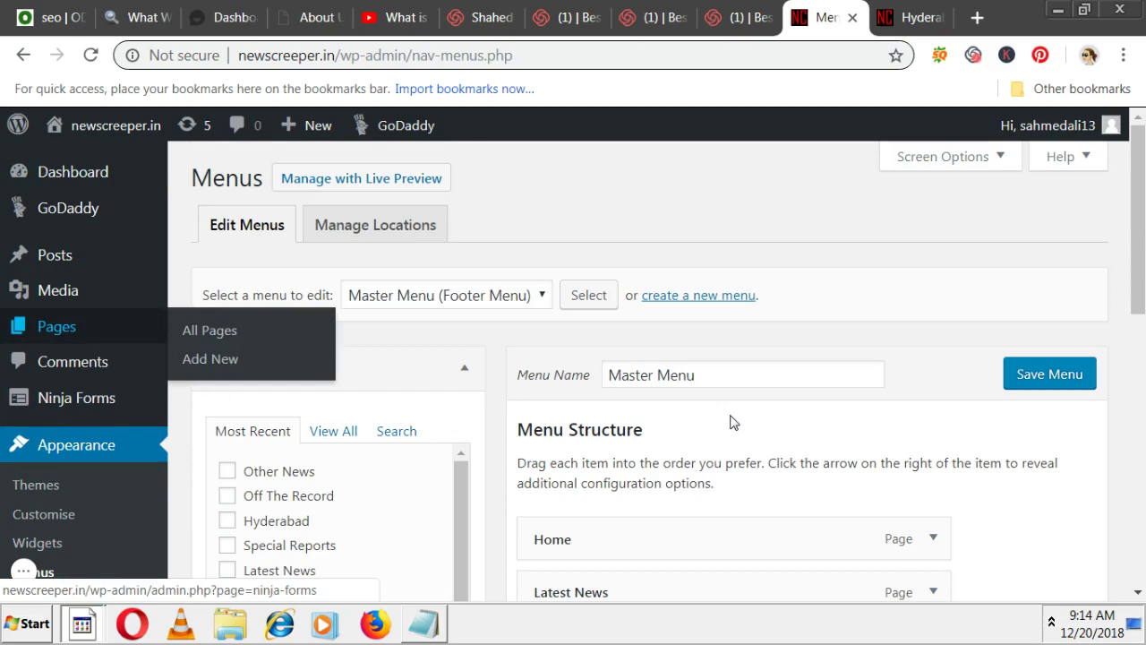
{"action": "scroll", "coordinate": [730, 423], "scroll_direction": "down", "scroll_amount": 2}
{"action": "scroll", "coordinate": [730, 416], "scroll_direction": "down", "scroll_amount": 1}
{"action": "scroll", "coordinate": [730, 416], "scroll_direction": "up", "scroll_amount": 1}
{"action": "scroll", "coordinate": [731, 415], "scroll_direction": "up", "scroll_amount": 1}
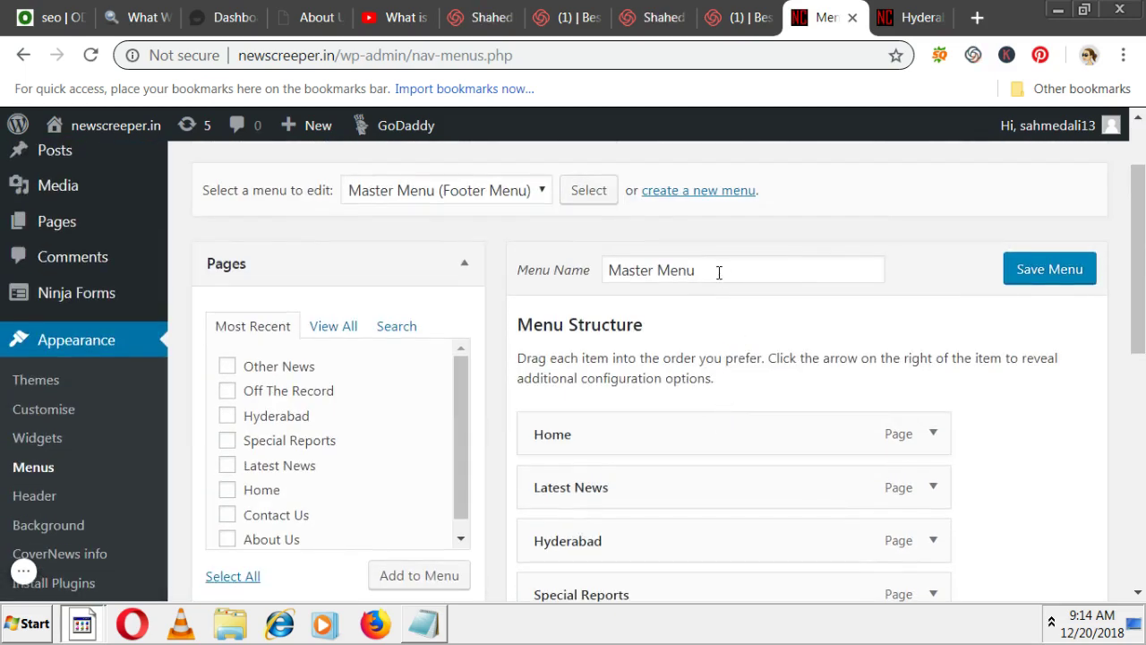
{"action": "scroll", "coordinate": [361, 380], "scroll_direction": "down", "scroll_amount": 1}
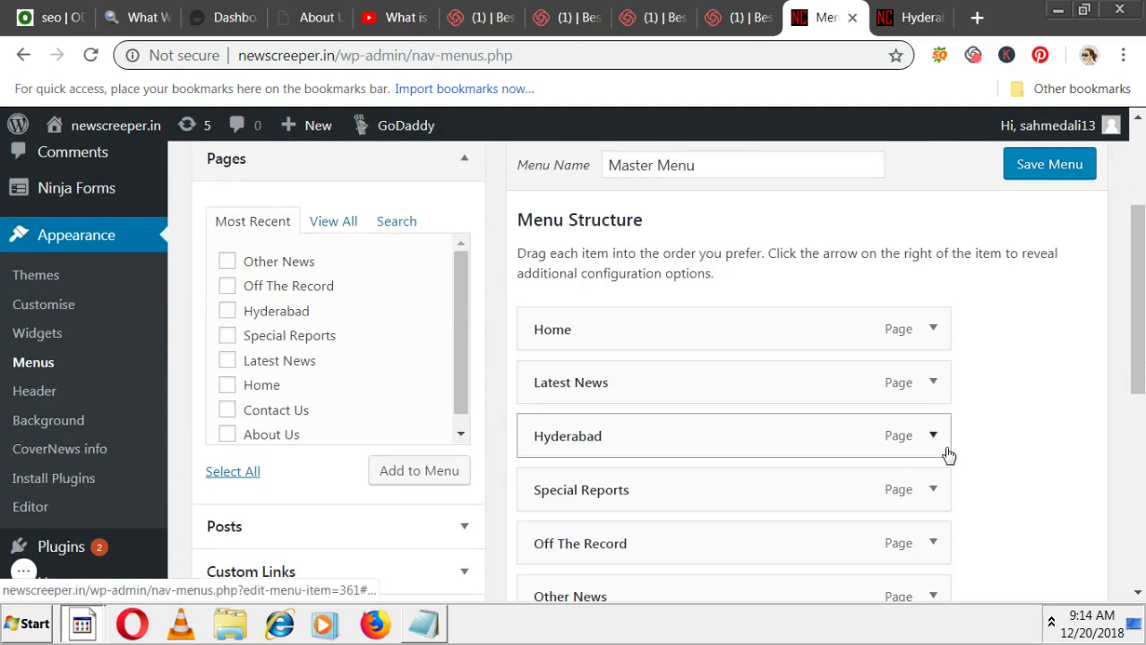
{"action": "scroll", "coordinate": [944, 471], "scroll_direction": "down", "scroll_amount": 1}
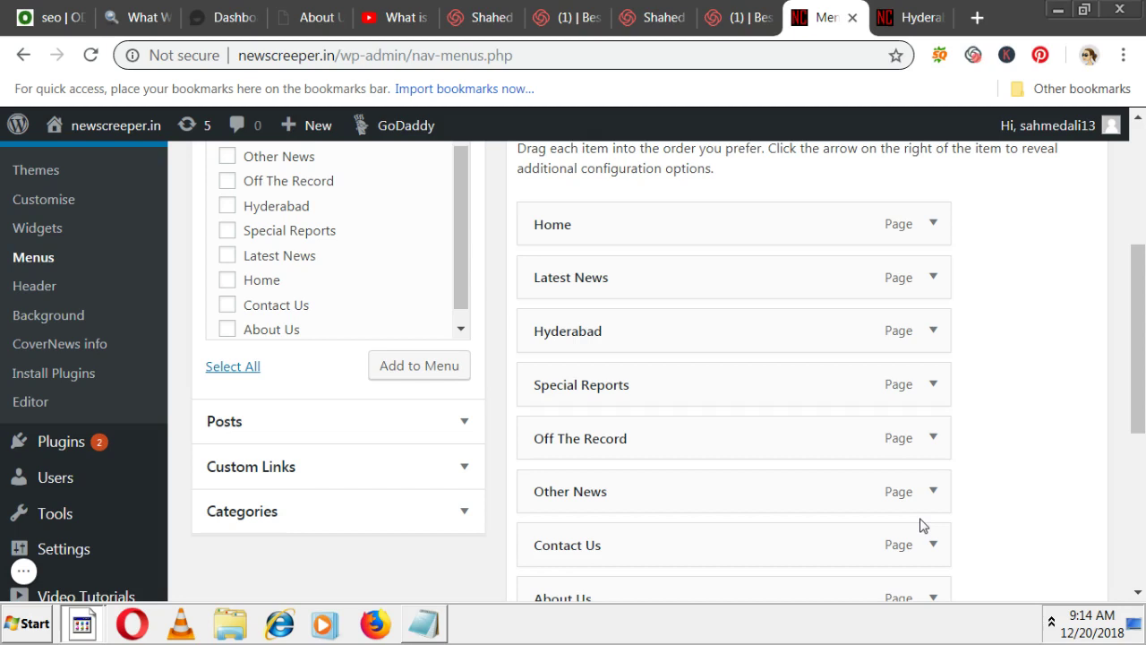
Remove the Latest News, Hyderabad and Special Reports items from Master Menu.
{"action": "left_click", "coordinate": [934, 278]}
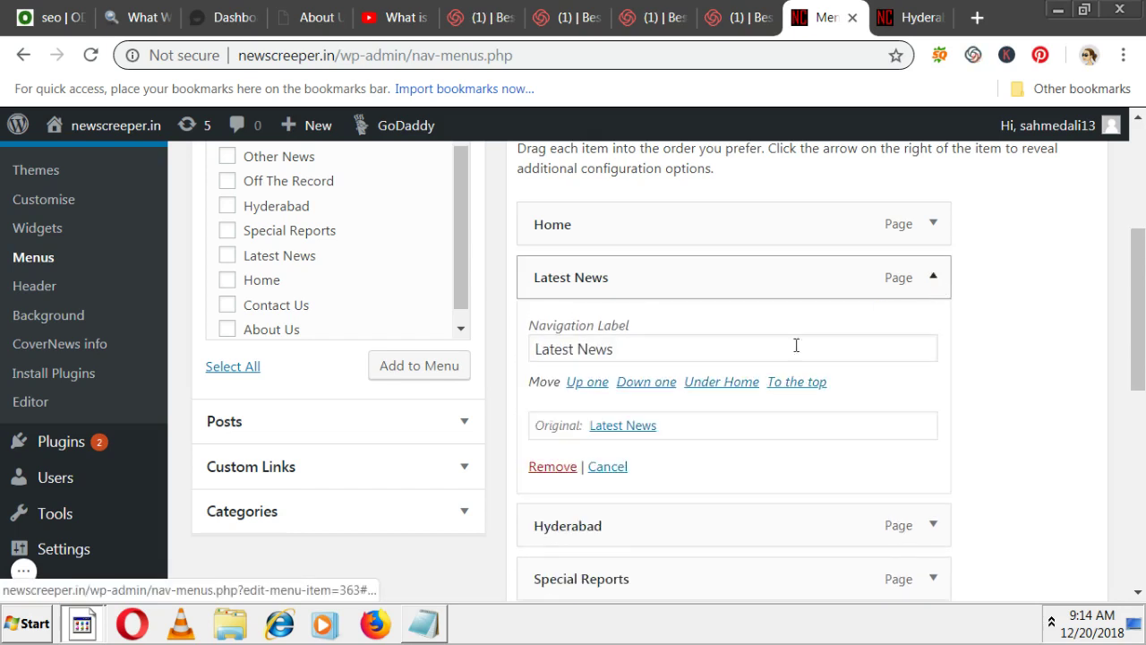
{"action": "left_click", "coordinate": [572, 467]}
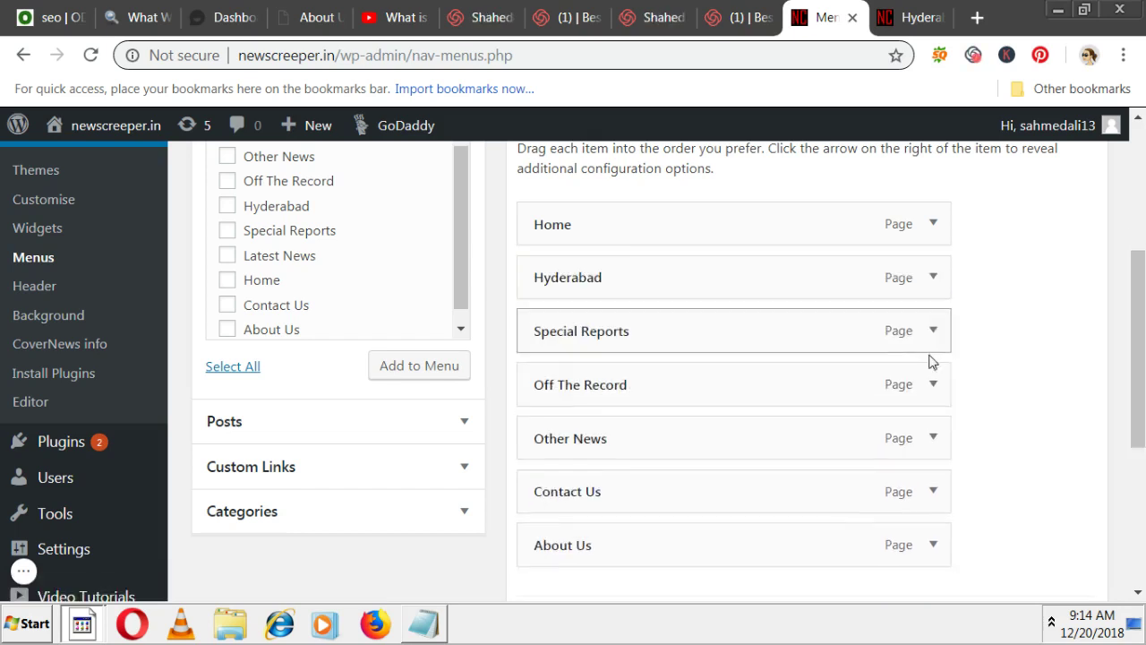
{"action": "left_click", "coordinate": [934, 278]}
{"action": "left_click", "coordinate": [564, 466]}
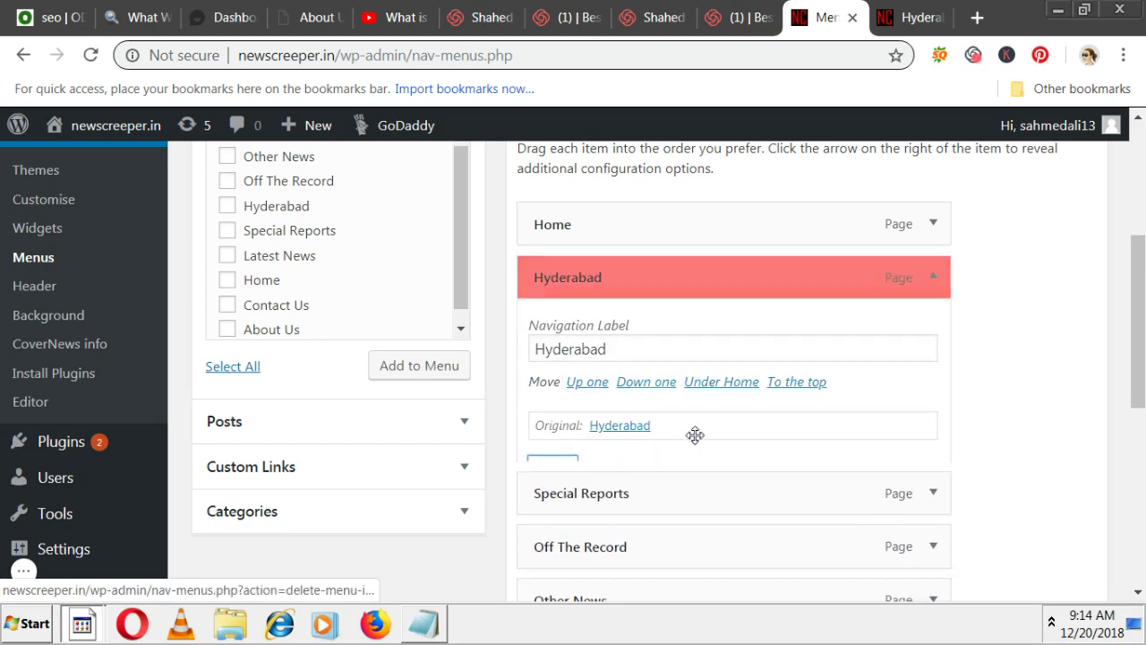
{"action": "left_click", "coordinate": [934, 278]}
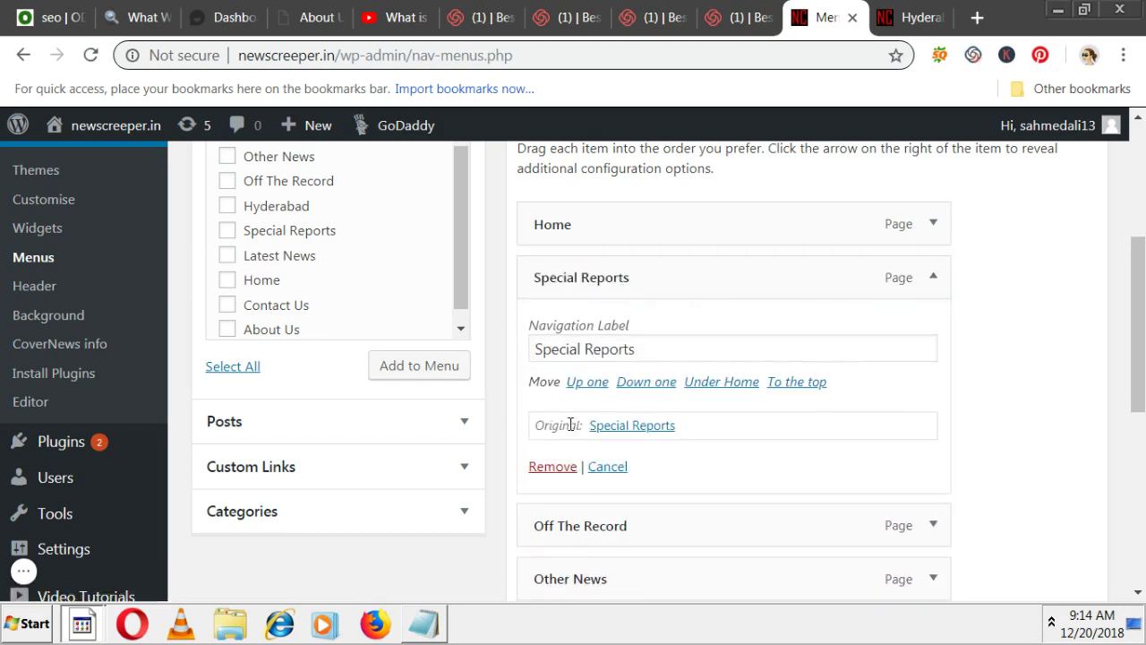
{"action": "left_click", "coordinate": [555, 467]}
Remove Off The Record and Other News, then move About Us above Contact Us.
{"action": "left_click", "coordinate": [934, 278]}
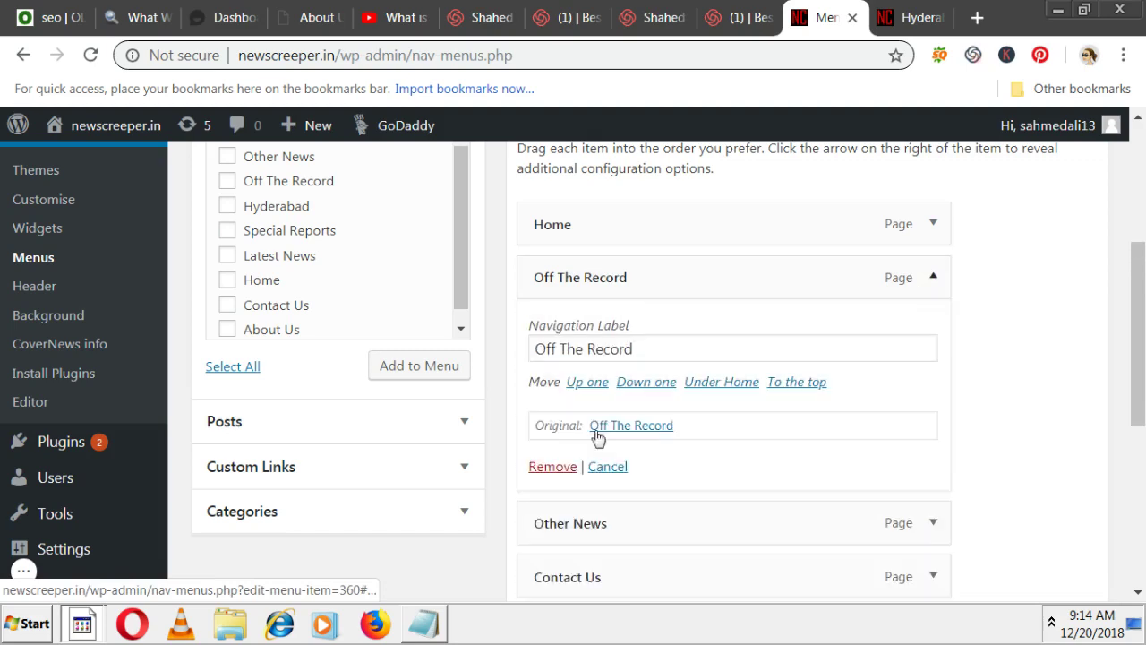
{"action": "left_click", "coordinate": [561, 468]}
{"action": "left_click", "coordinate": [934, 277]}
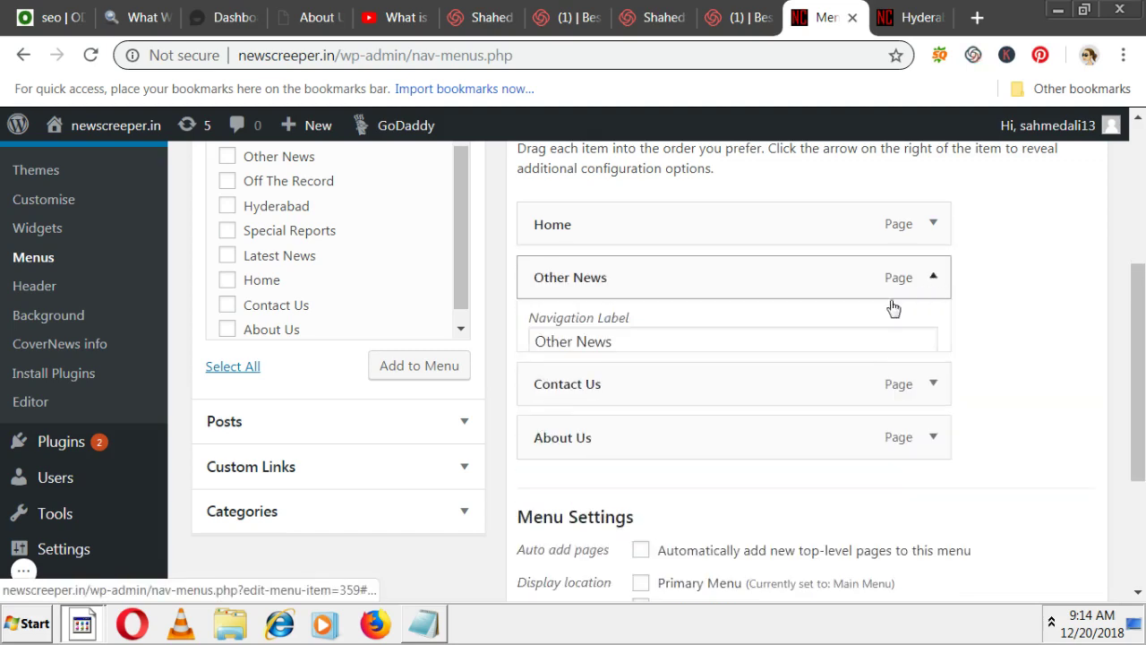
{"action": "left_click", "coordinate": [553, 468]}
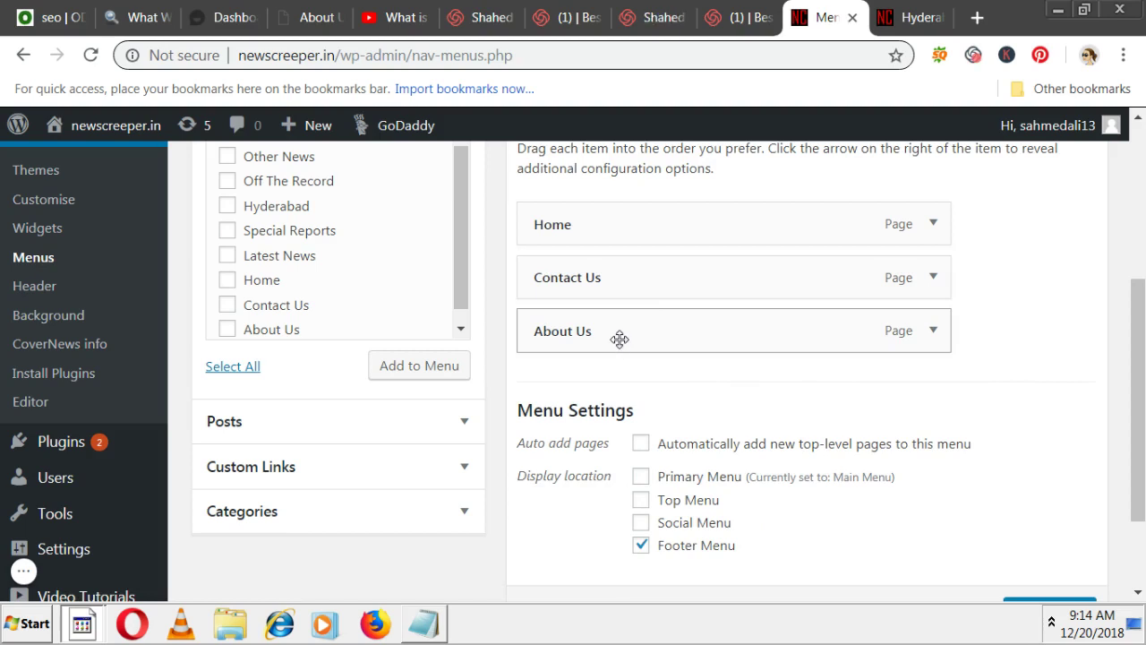
{"action": "left_click_drag", "start_coordinate": [619, 339], "coordinate": [627, 283]}
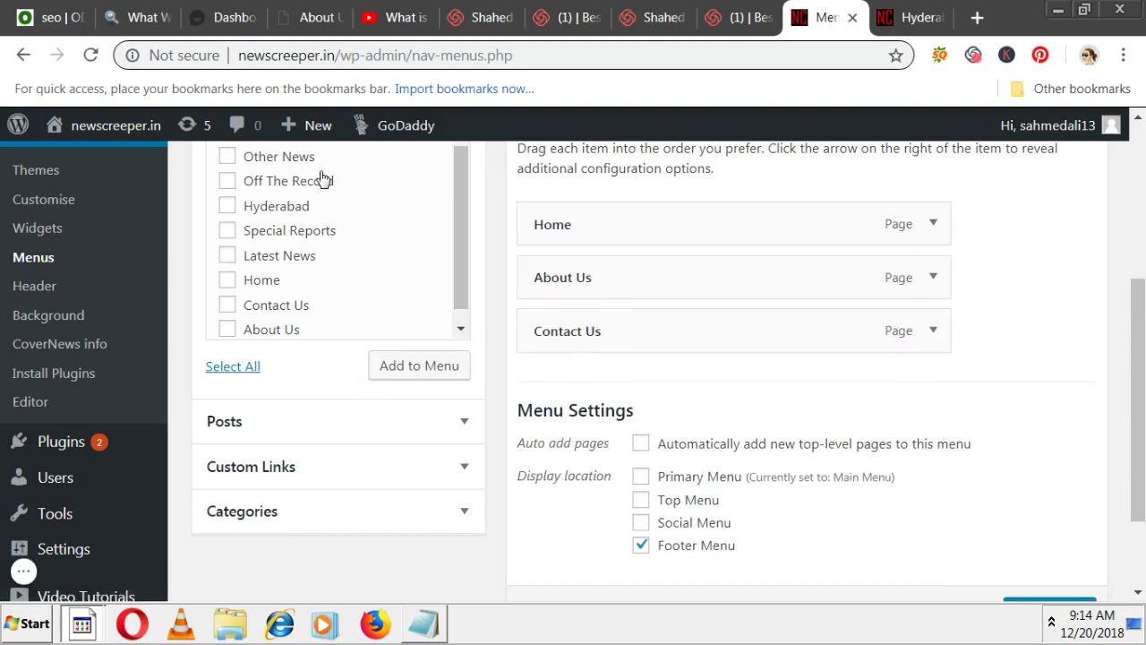
{"action": "scroll", "coordinate": [284, 261], "scroll_direction": "down", "scroll_amount": 1}
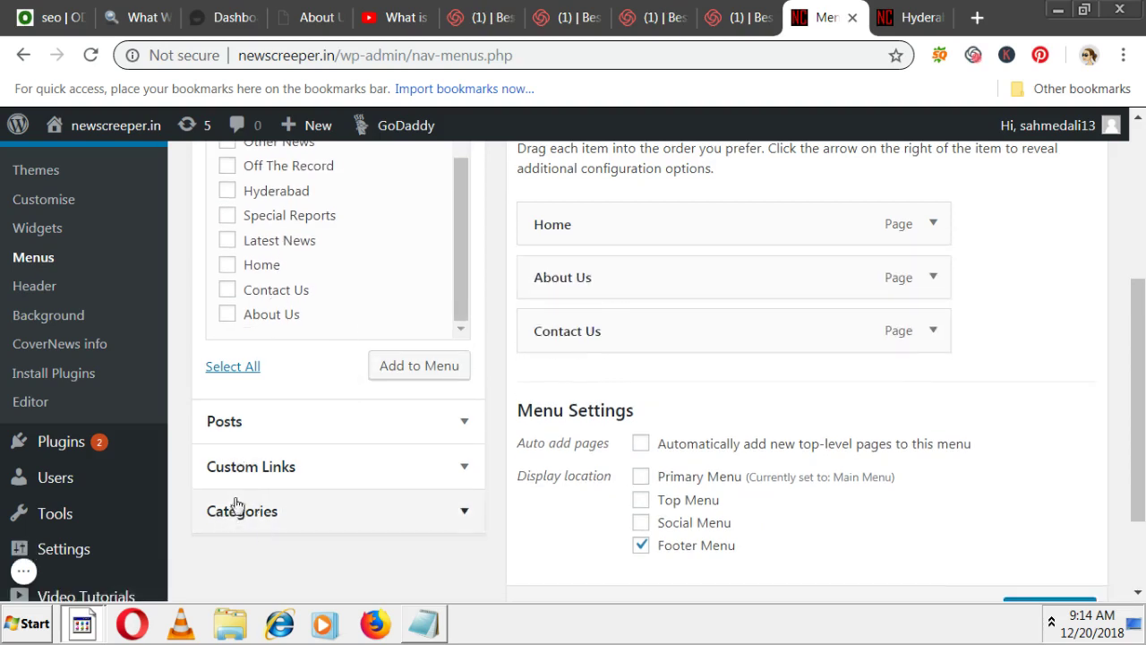
Add the six news categories, including Hyderabad, Sports and Other News, to Master Menu.
{"action": "left_click", "coordinate": [463, 515]}
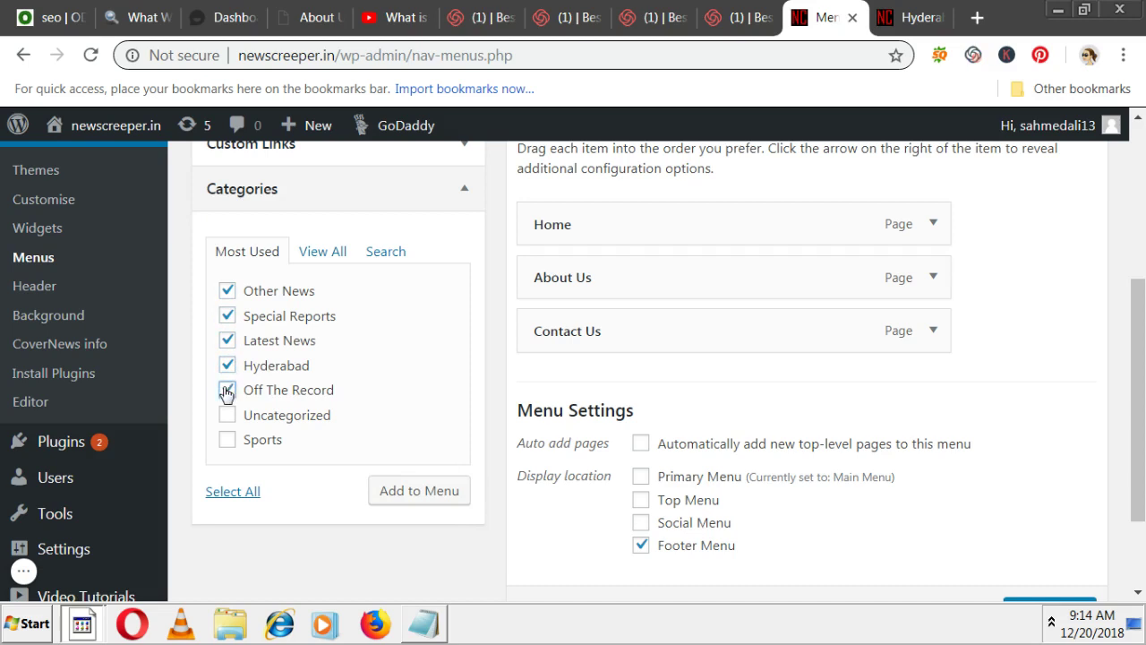
{"action": "left_click", "coordinate": [432, 489]}
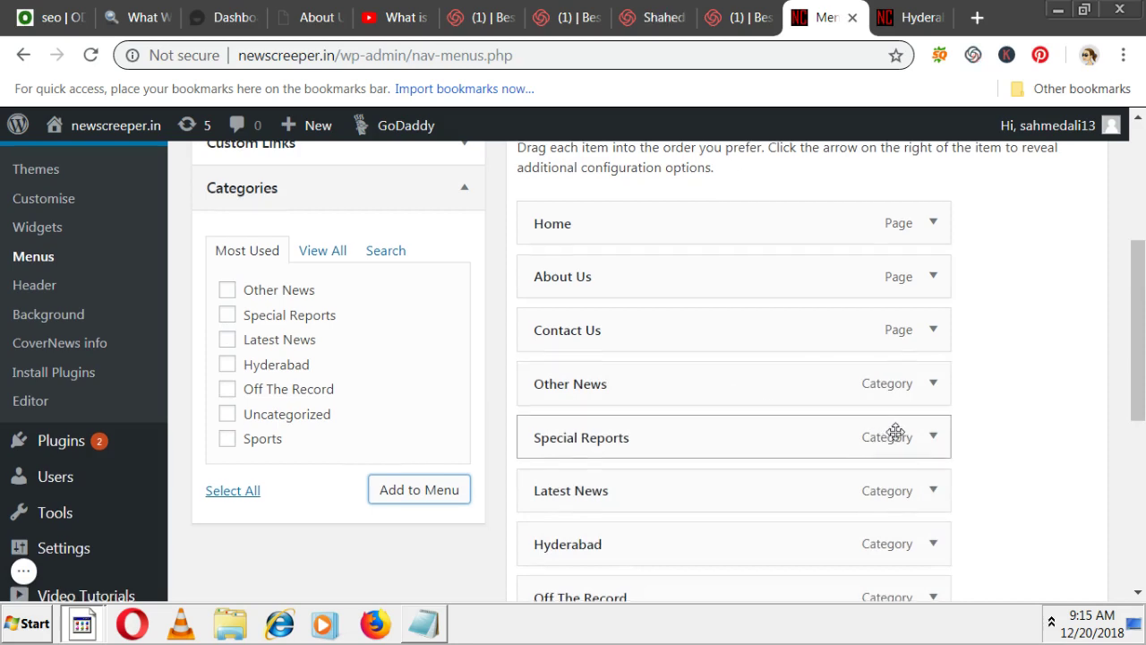
{"action": "scroll", "coordinate": [893, 435], "scroll_direction": "down", "scroll_amount": 1}
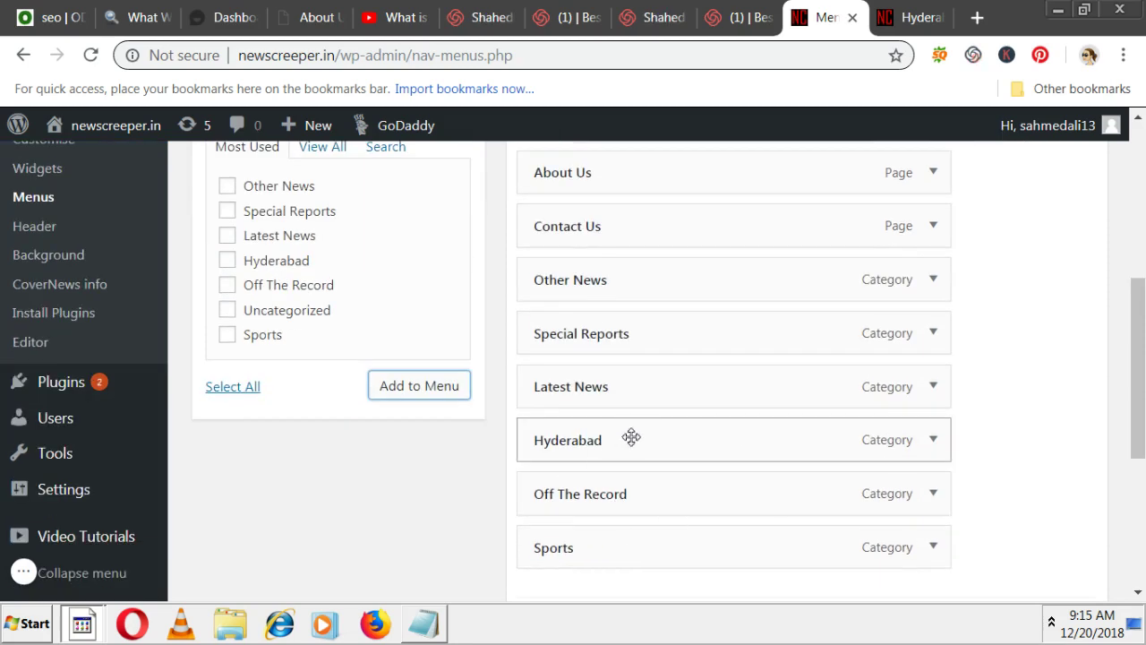
Move Hyderabad up after the pages and Other News to the end, then save Master Menu.
{"action": "left_click_drag", "start_coordinate": [631, 437], "coordinate": [614, 284]}
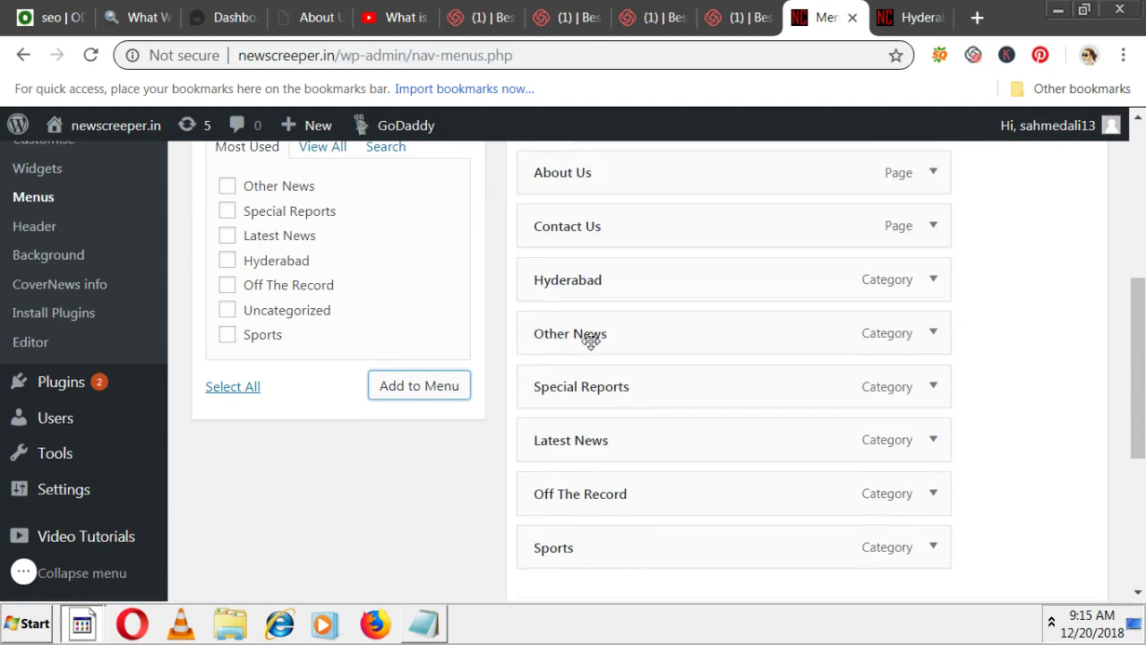
{"action": "left_click_drag", "start_coordinate": [590, 340], "coordinate": [588, 578]}
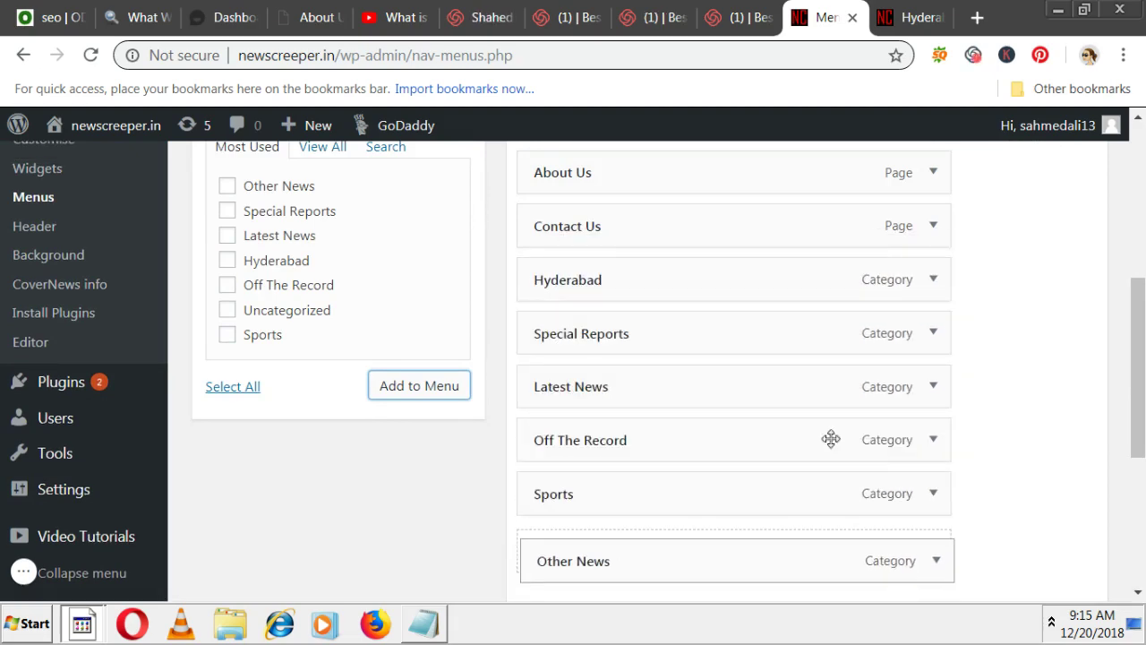
{"action": "scroll", "coordinate": [1020, 397], "scroll_direction": "up", "scroll_amount": 5}
{"action": "left_click", "coordinate": [1035, 383]}
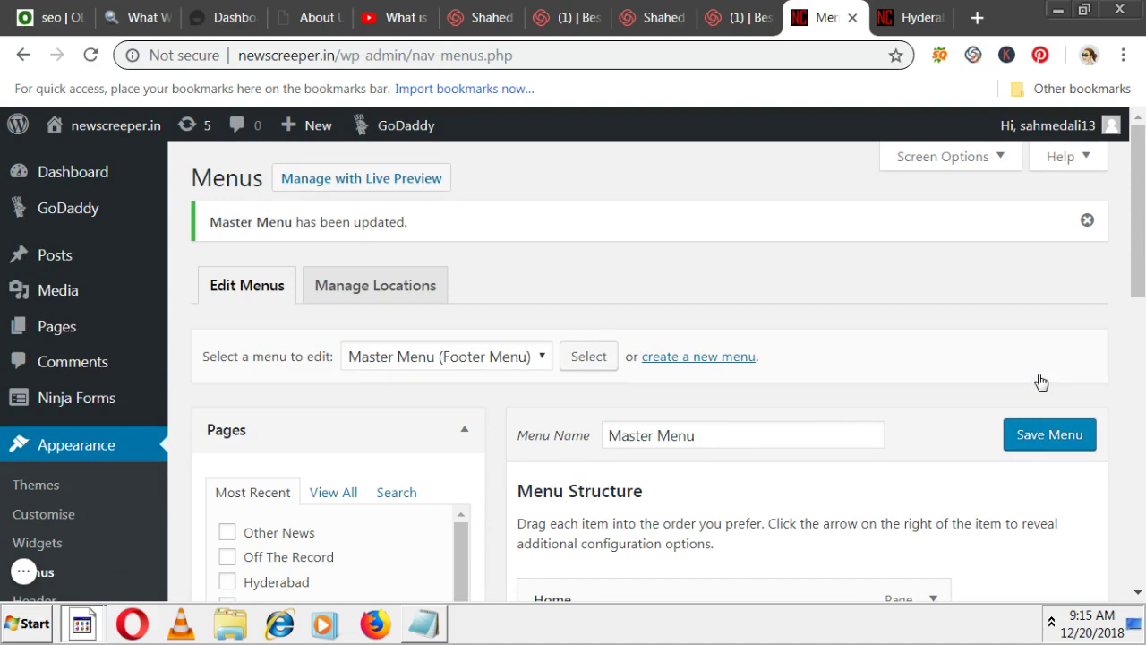
View the live site's Hyderabad page, backing out of the Digital Nest banner, then reload via the logo.
{"action": "left_click", "coordinate": [926, 17]}
{"action": "left_click", "coordinate": [716, 215]}
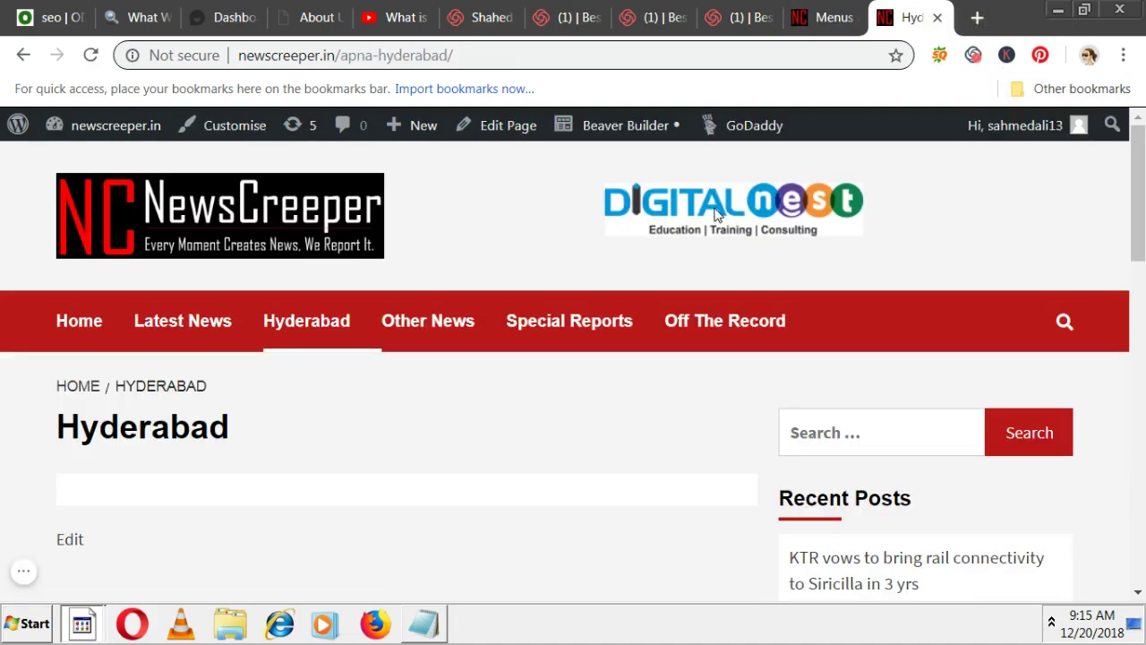
{"action": "left_click", "coordinate": [837, 10]}
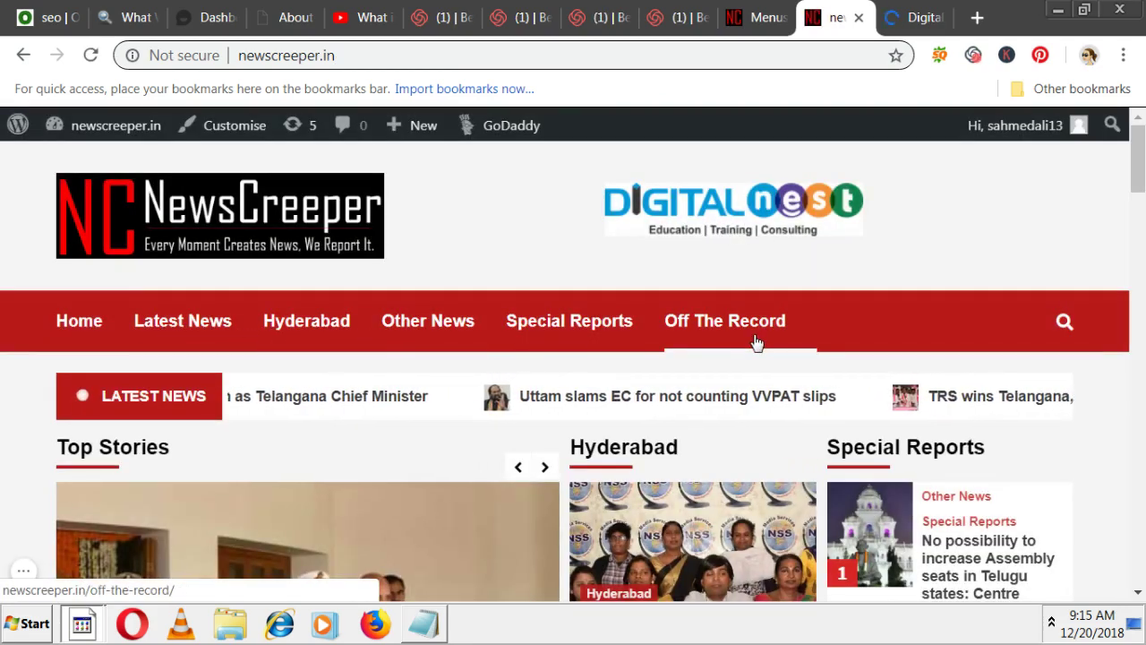
{"action": "left_click", "coordinate": [320, 329]}
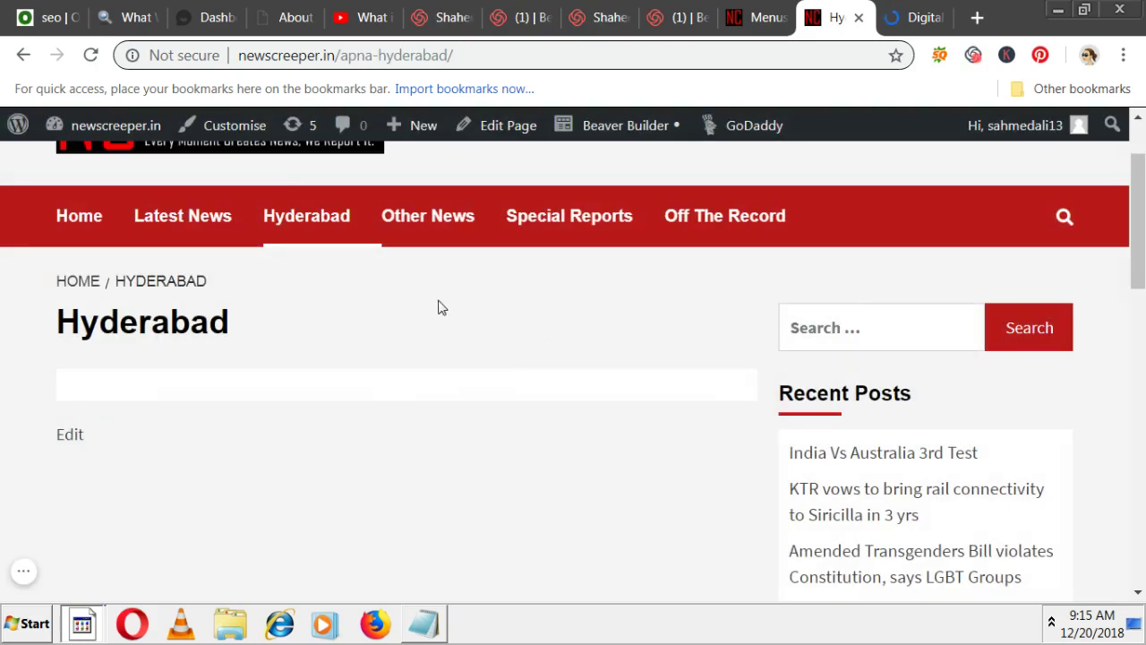
{"action": "scroll", "coordinate": [438, 307], "scroll_direction": "up", "scroll_amount": 2}
{"action": "left_click", "coordinate": [309, 202]}
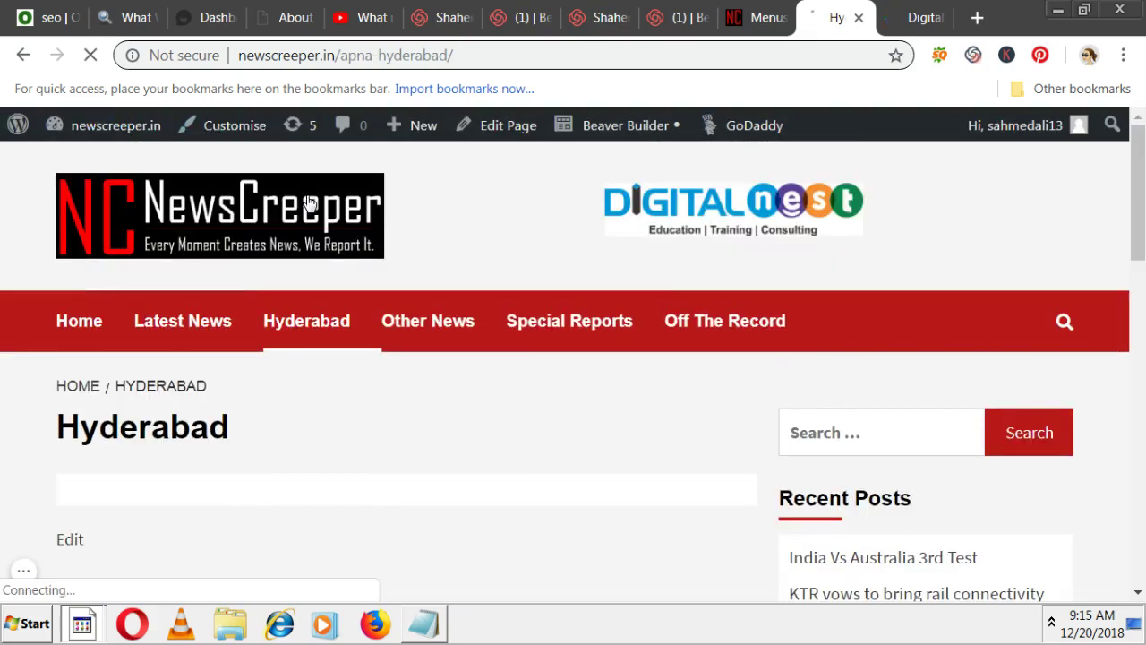
Save Master Menu again and open the Appearance Customizer for newscreeper.in.
{"action": "left_click", "coordinate": [757, 17]}
{"action": "left_click", "coordinate": [1047, 435]}
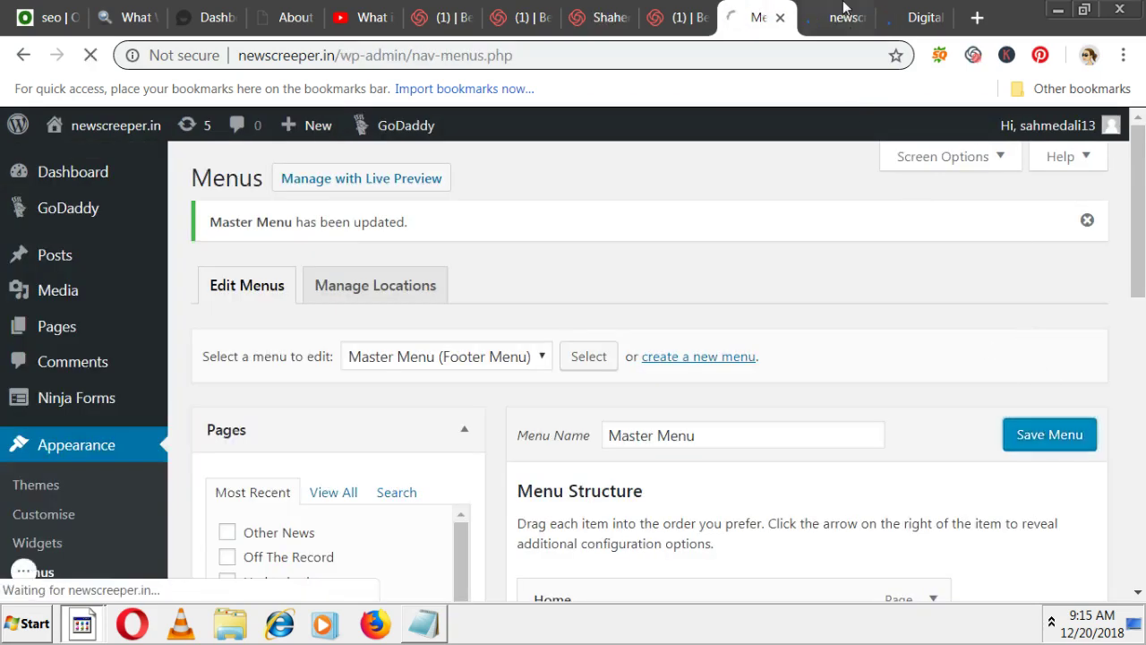
{"action": "left_click", "coordinate": [833, 17]}
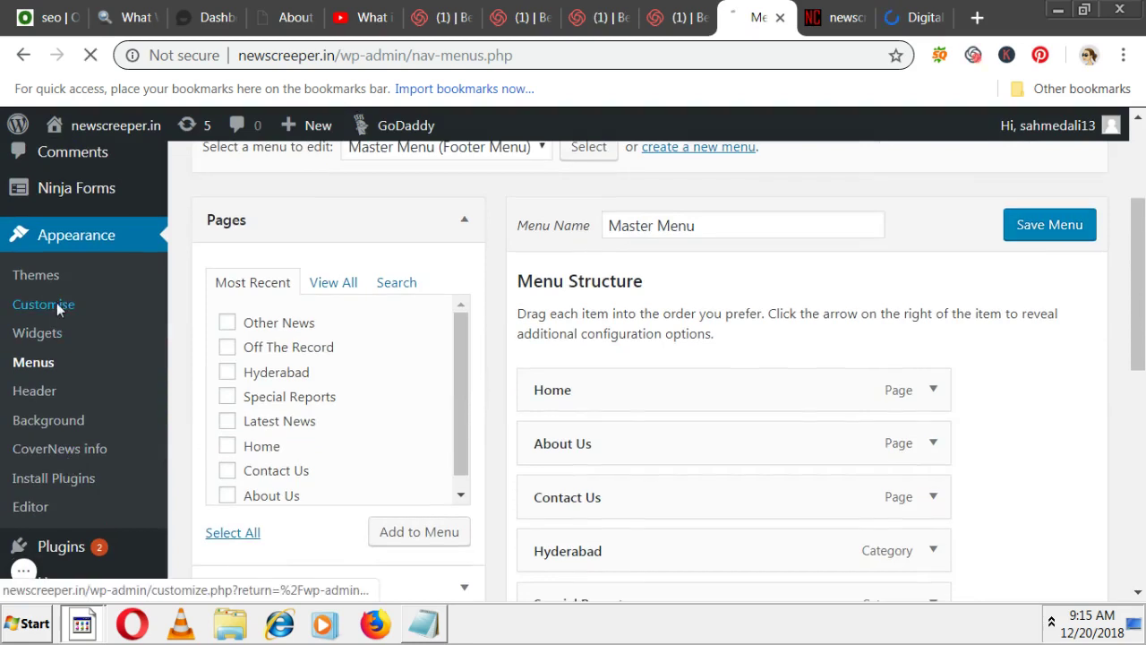
{"action": "left_click", "coordinate": [58, 306]}
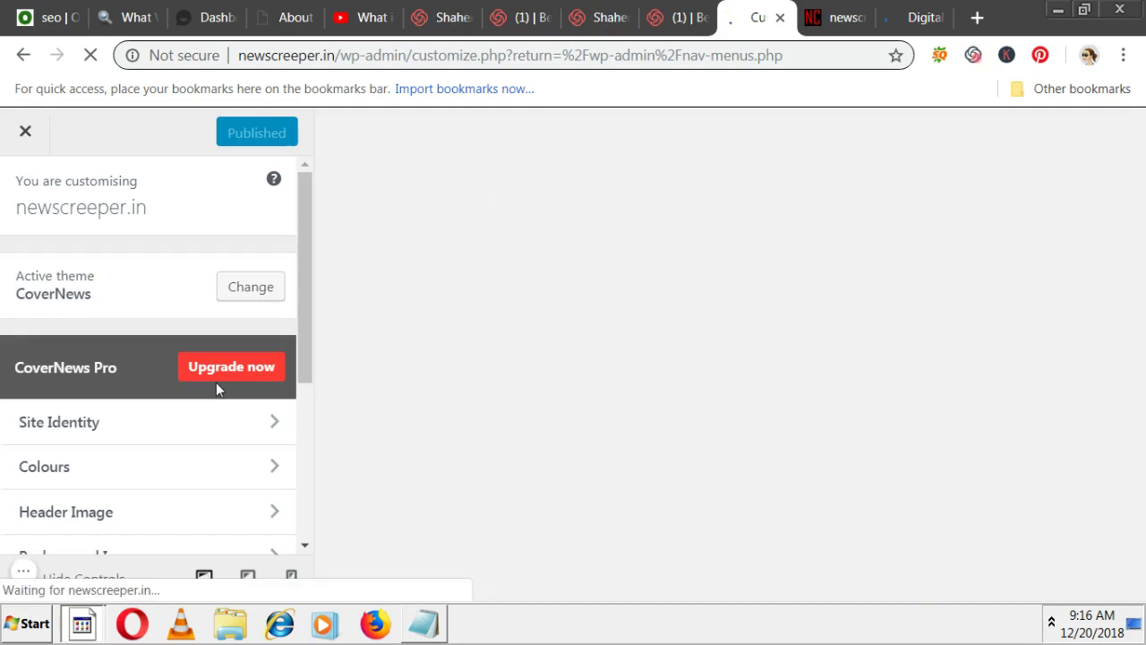
Assign Master Menu to the Primary Menu location and Main Menu to Top Menu, then publish.
{"action": "scroll", "coordinate": [223, 431], "scroll_direction": "down", "scroll_amount": 3}
{"action": "scroll", "coordinate": [221, 443], "scroll_direction": "down", "scroll_amount": 1}
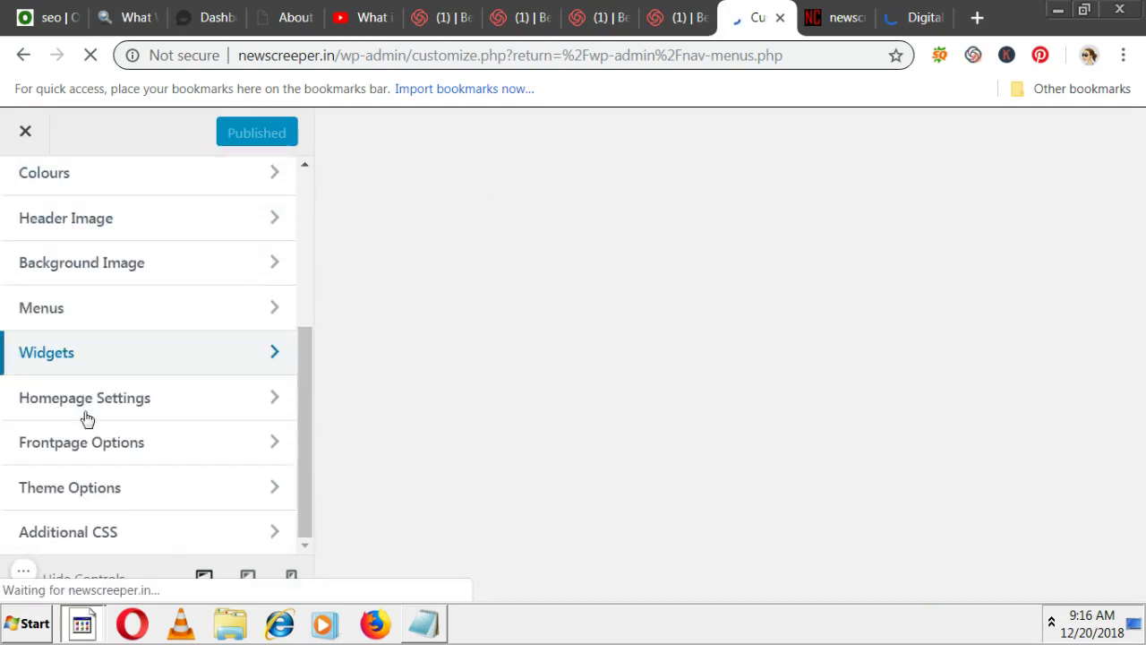
{"action": "left_click", "coordinate": [272, 307]}
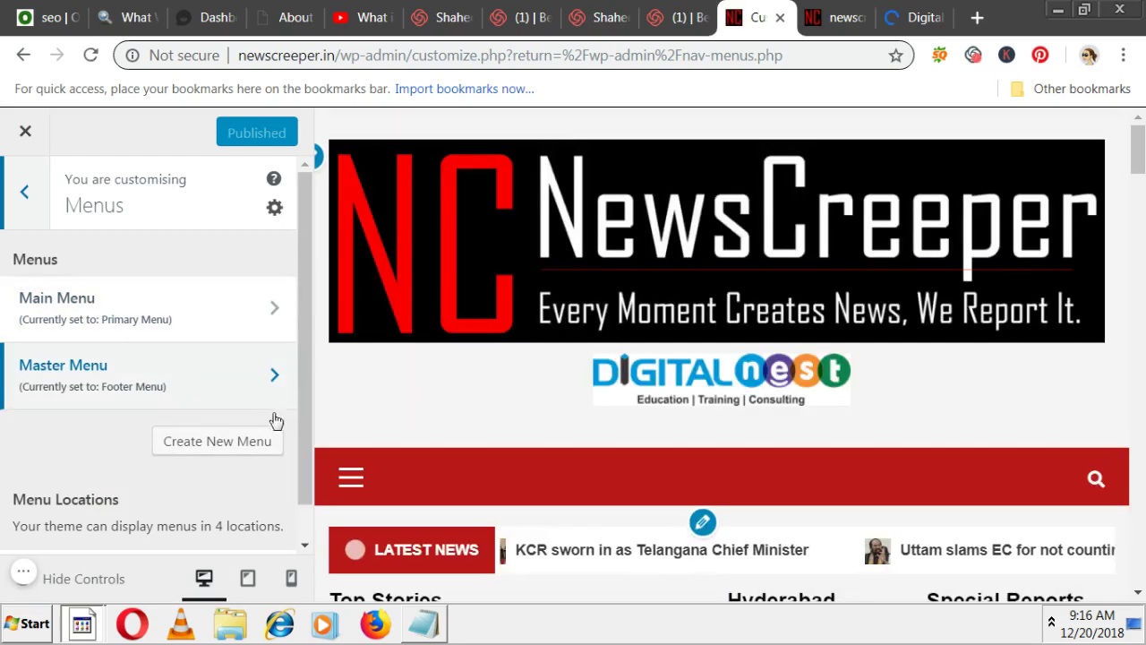
{"action": "scroll", "coordinate": [266, 436], "scroll_direction": "down", "scroll_amount": 1}
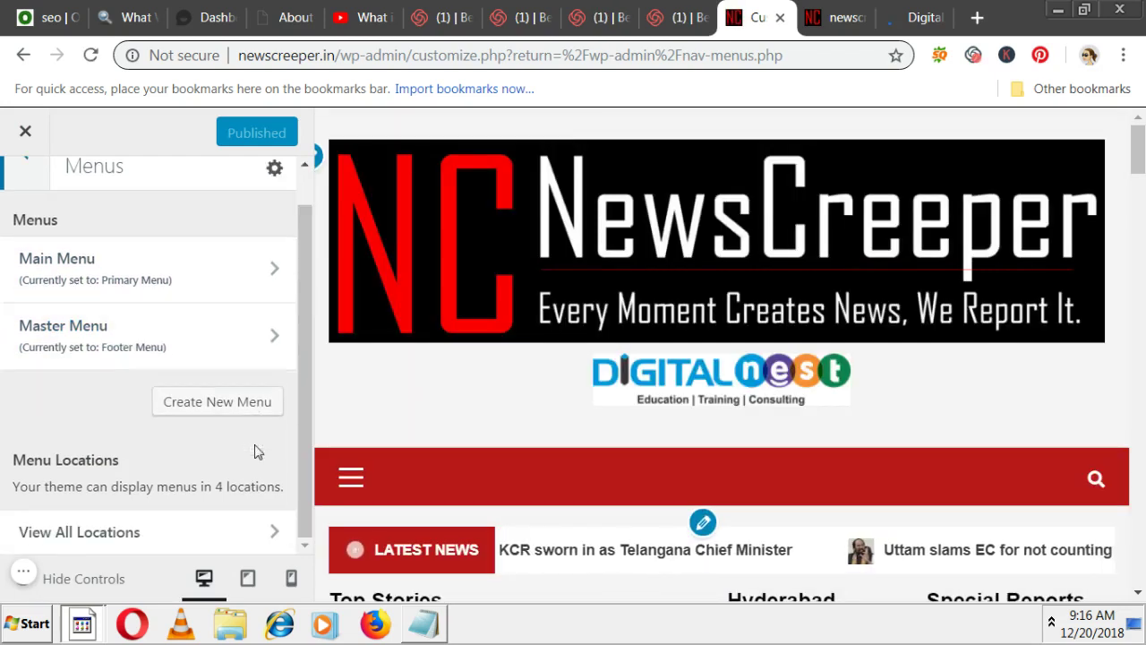
{"action": "left_click", "coordinate": [280, 535]}
{"action": "scroll", "coordinate": [220, 443], "scroll_direction": "down", "scroll_amount": 2}
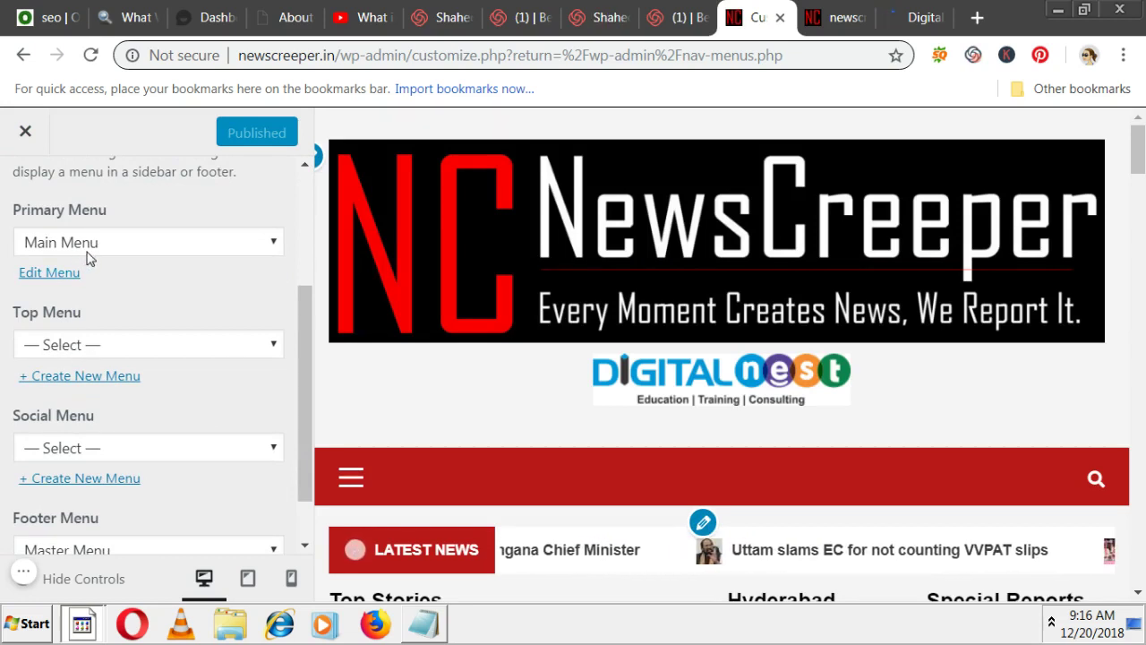
{"action": "left_click", "coordinate": [274, 243]}
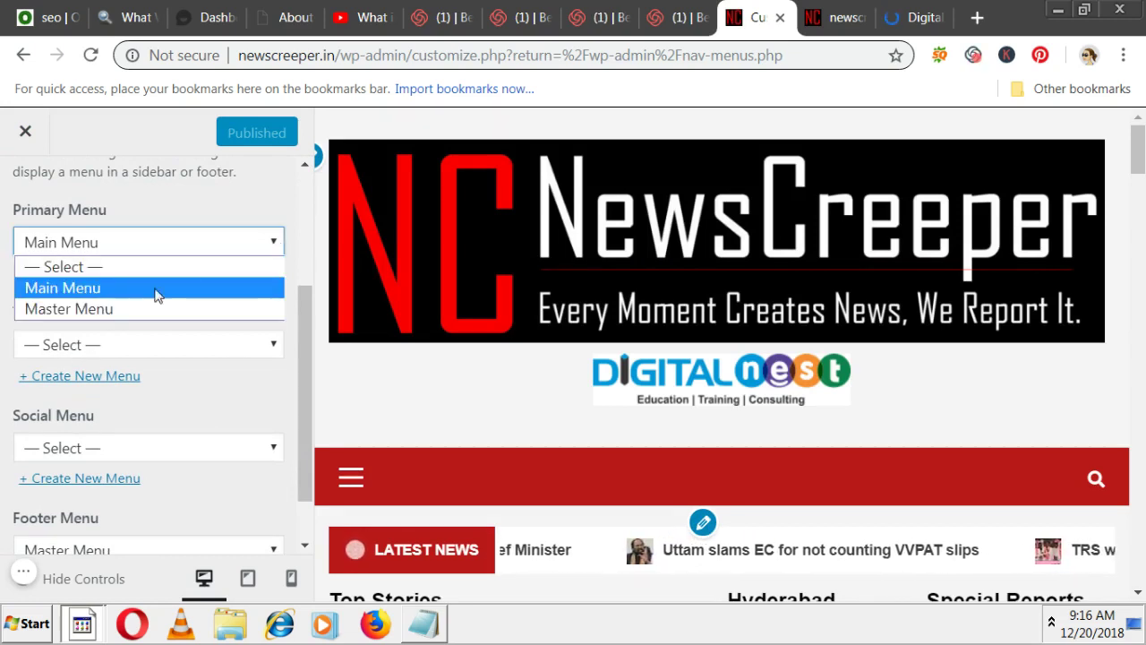
{"action": "left_click", "coordinate": [141, 309]}
{"action": "left_click", "coordinate": [265, 347]}
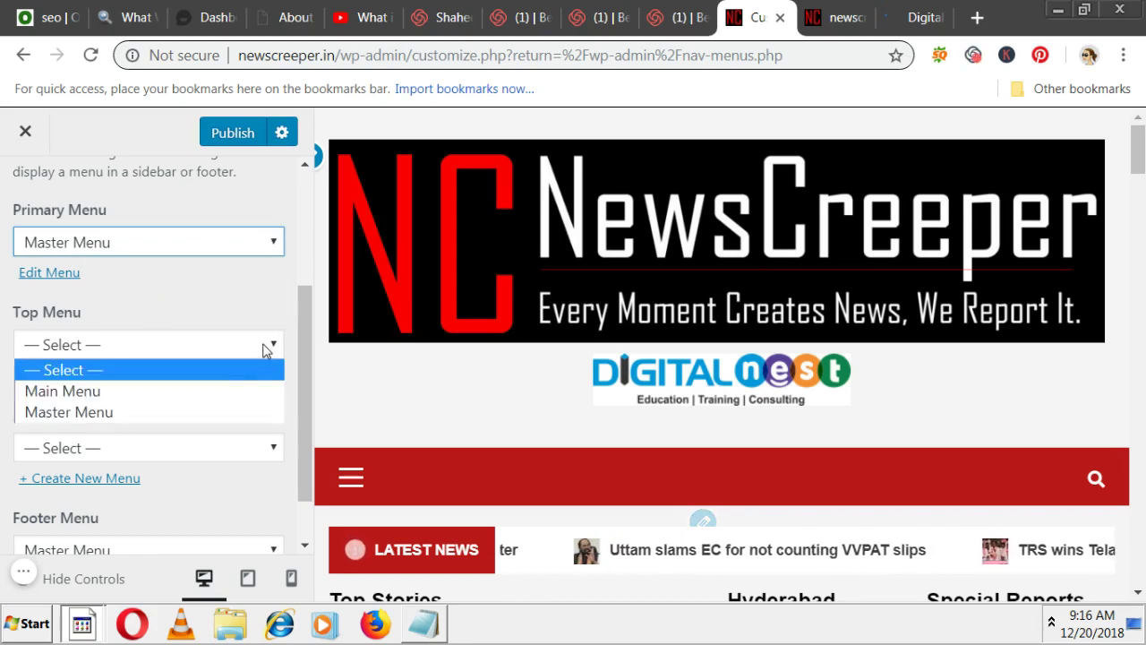
{"action": "left_click", "coordinate": [102, 392]}
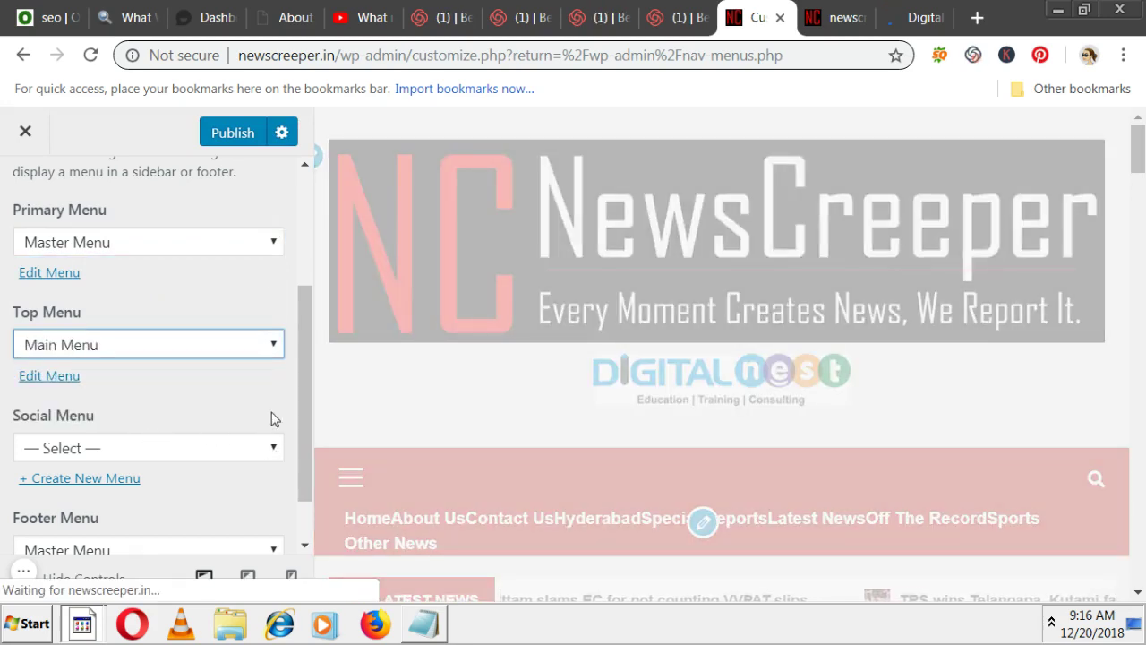
{"action": "left_click", "coordinate": [235, 134]}
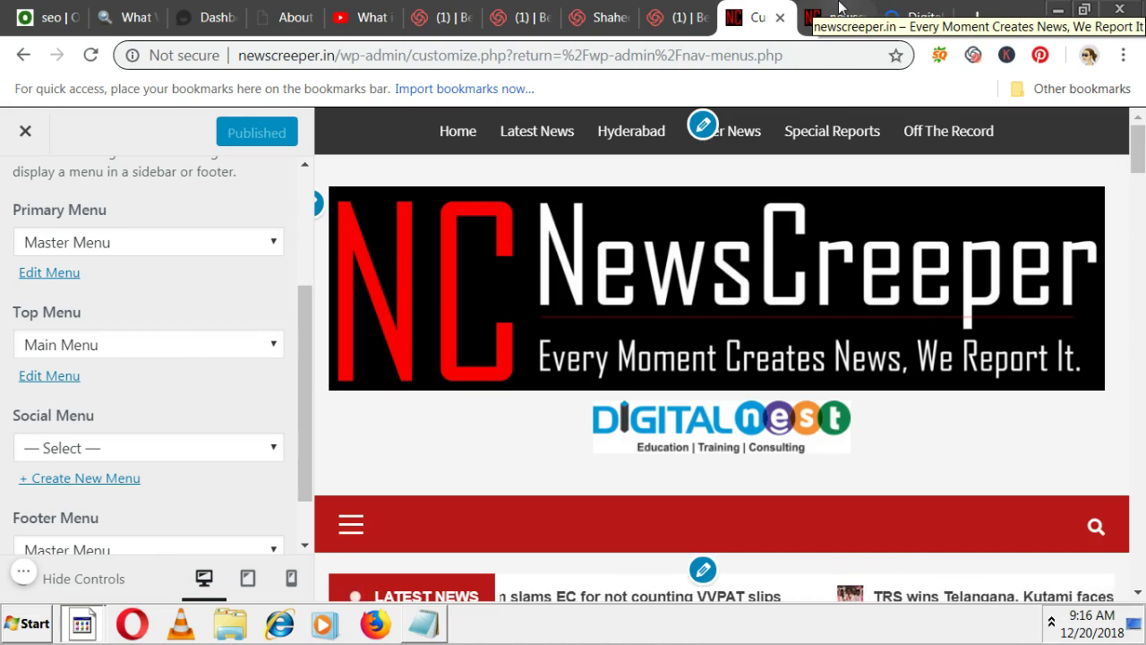
Reload the live site and browse the Hyderabad and Sports category pages from the new menu.
{"action": "left_click", "coordinate": [839, 7]}
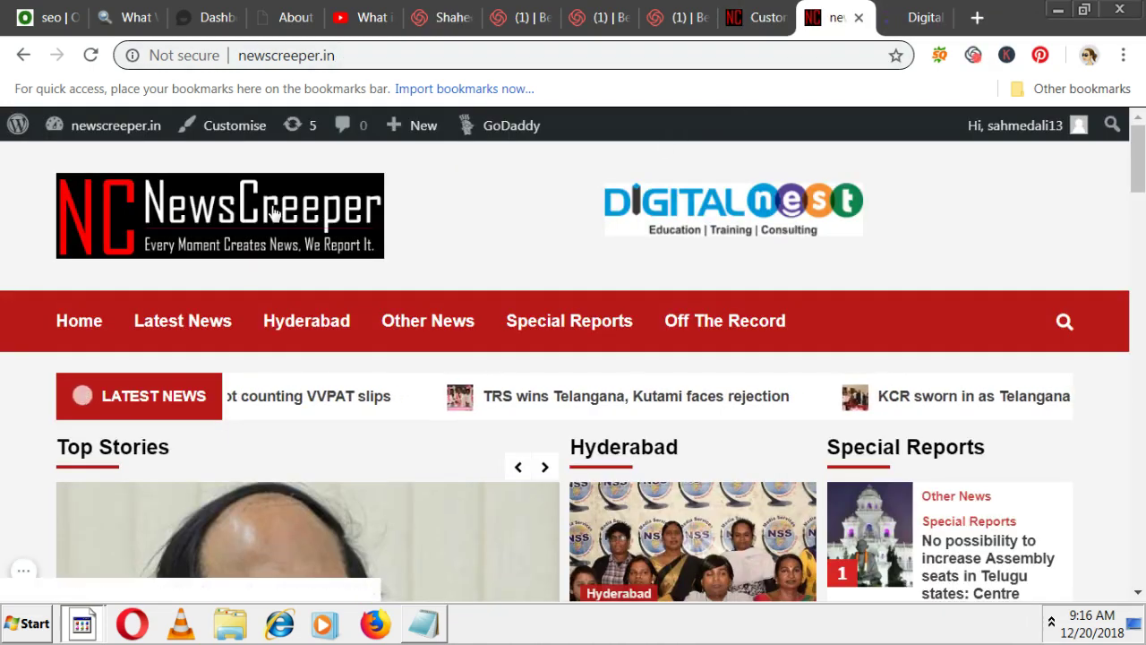
{"action": "left_click", "coordinate": [274, 209]}
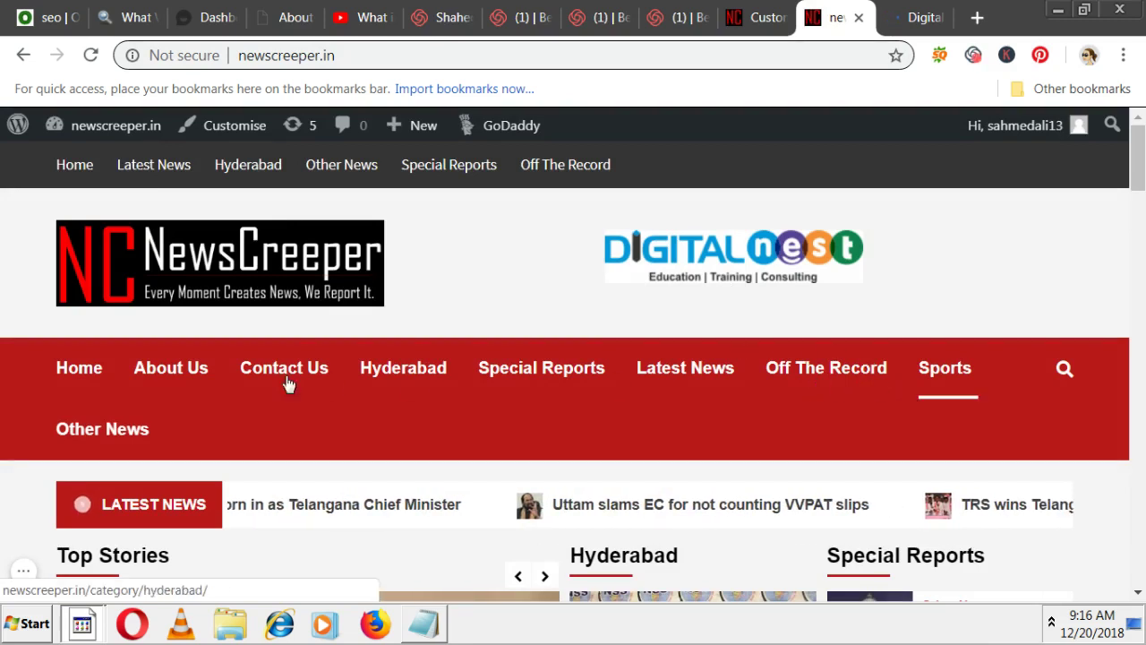
{"action": "left_click", "coordinate": [411, 372]}
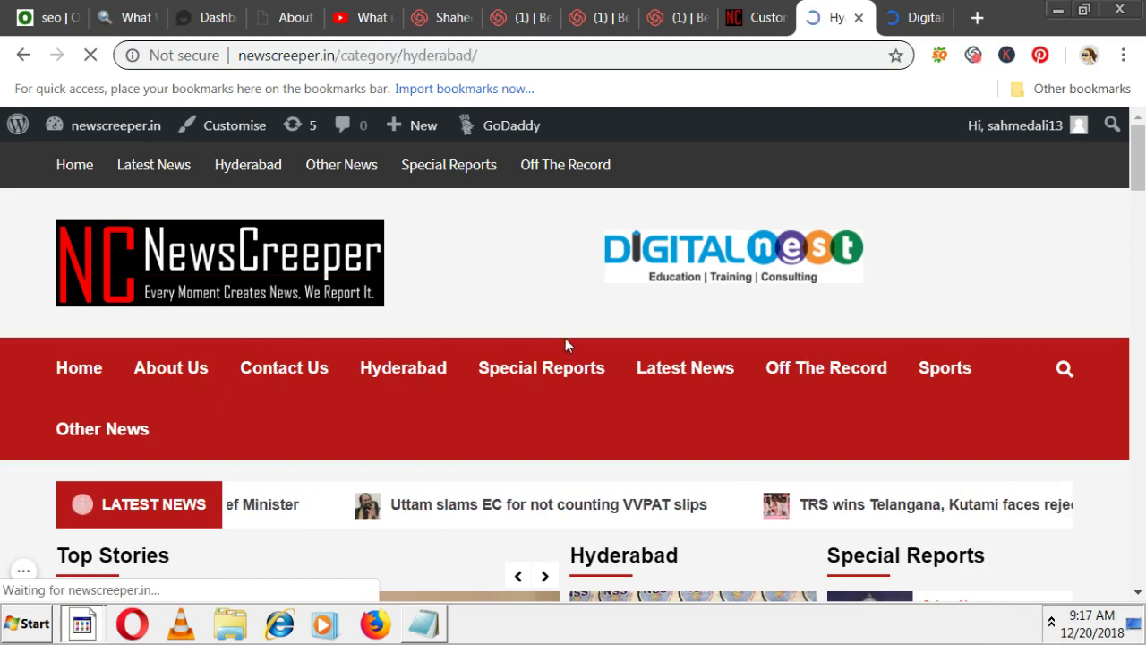
{"action": "scroll", "coordinate": [537, 367], "scroll_direction": "down", "scroll_amount": 5}
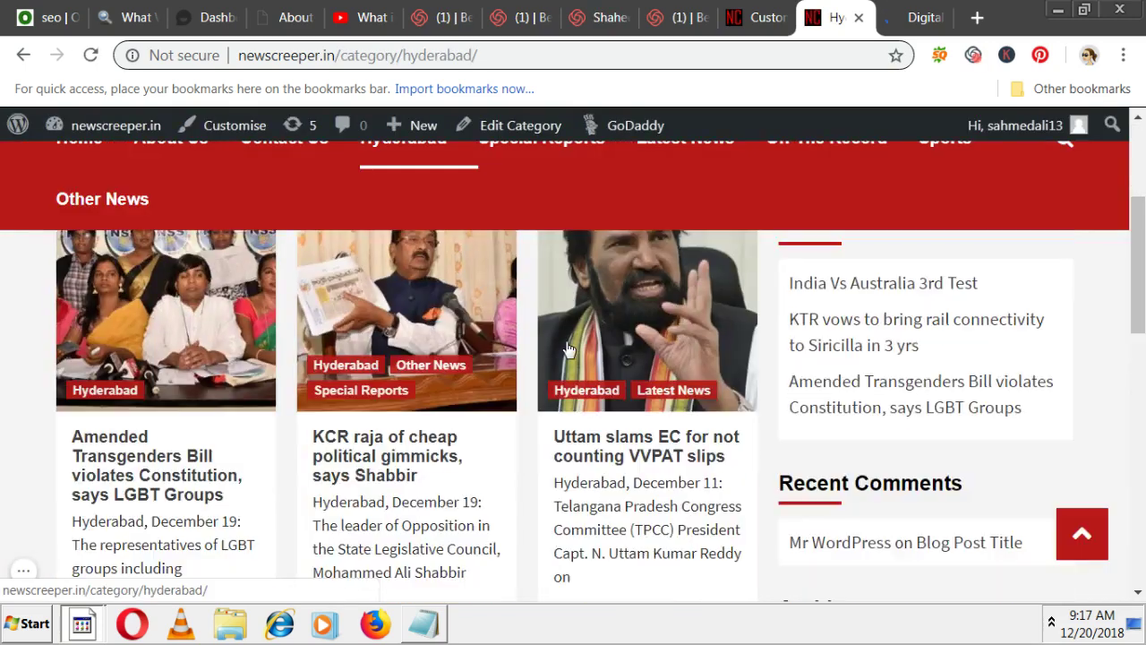
{"action": "scroll", "coordinate": [523, 408], "scroll_direction": "down", "scroll_amount": 4}
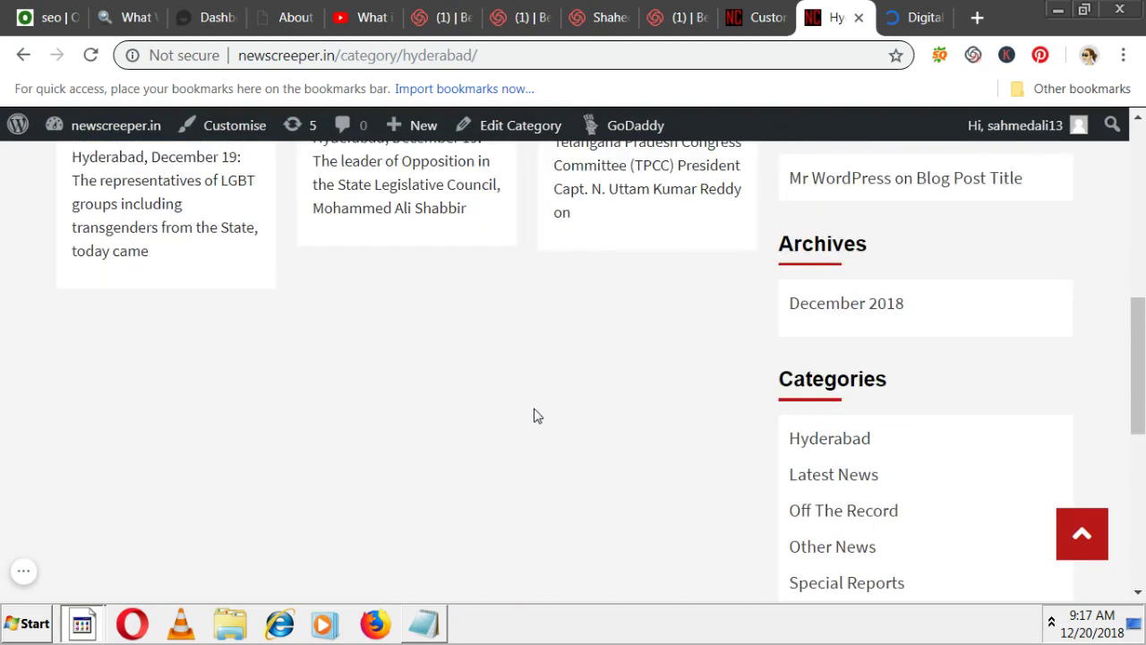
{"action": "scroll", "coordinate": [537, 385], "scroll_direction": "up", "scroll_amount": 8}
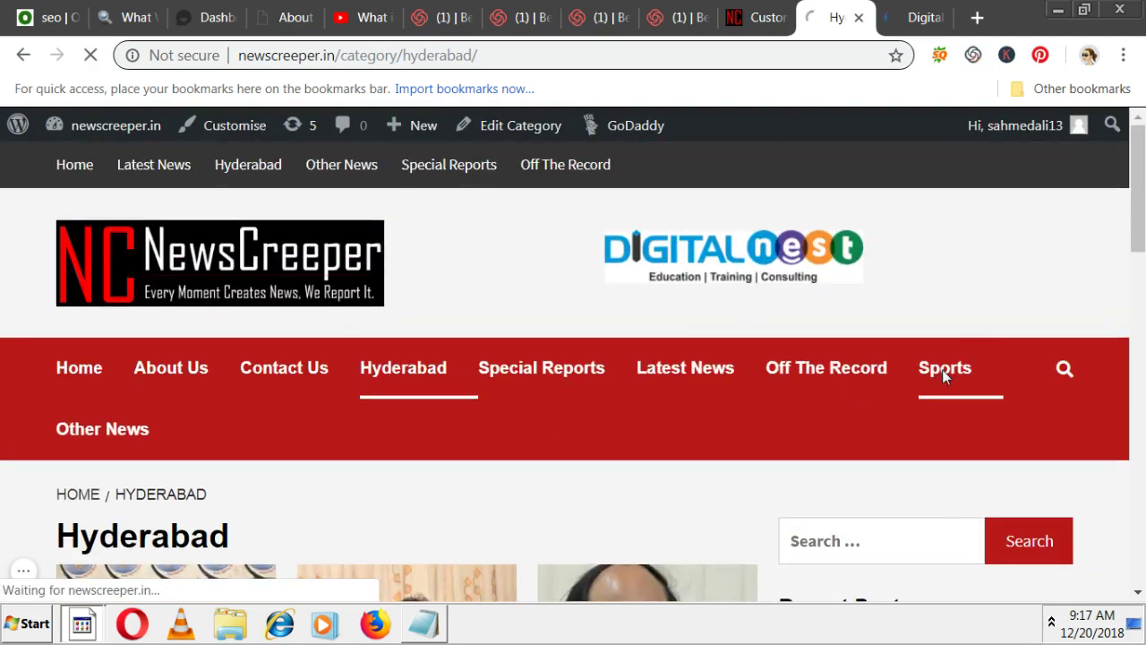
{"action": "left_click", "coordinate": [943, 374]}
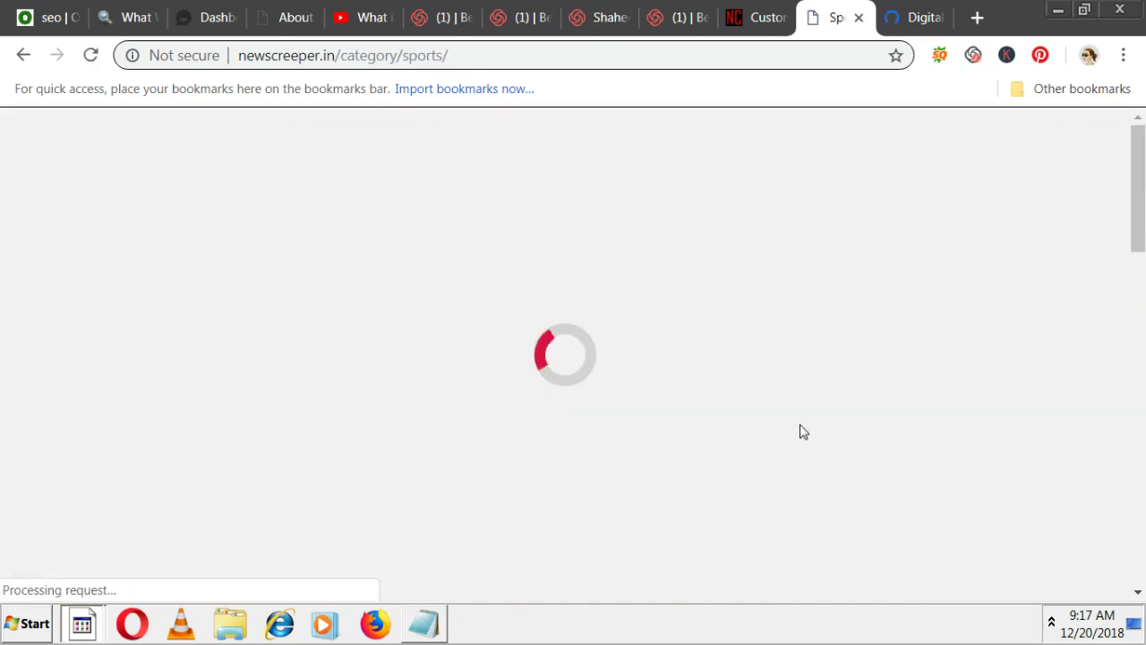
{"action": "scroll", "coordinate": [801, 432], "scroll_direction": "down", "scroll_amount": 2}
{"action": "scroll", "coordinate": [801, 431], "scroll_direction": "down", "scroll_amount": 4}
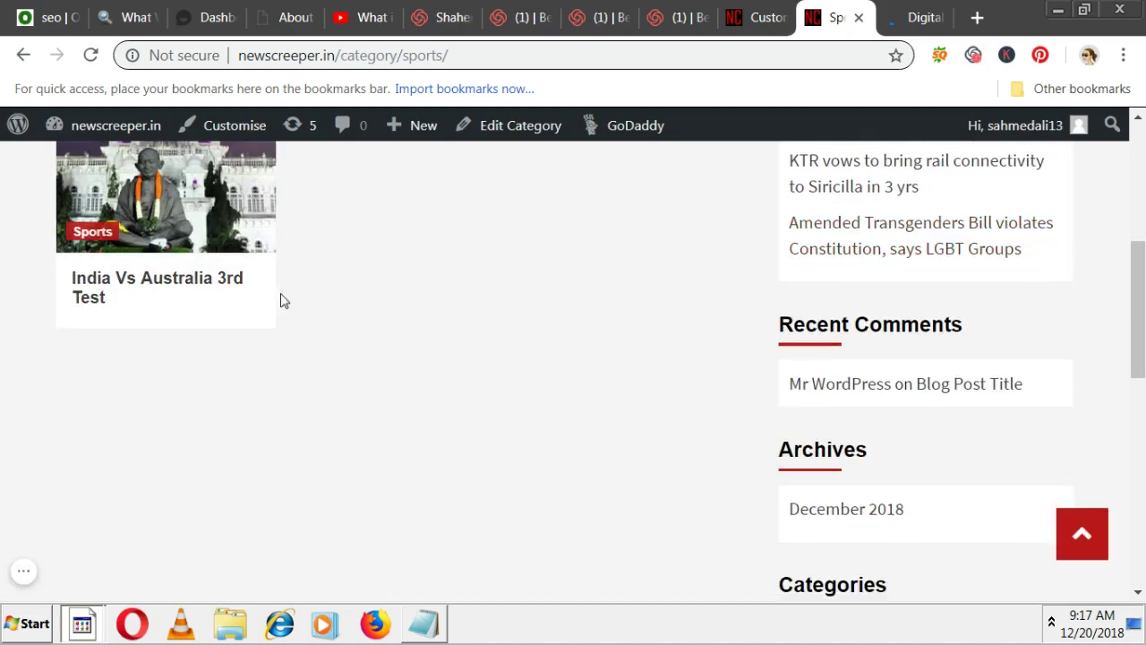
{"action": "scroll", "coordinate": [514, 435], "scroll_direction": "up", "scroll_amount": 6}
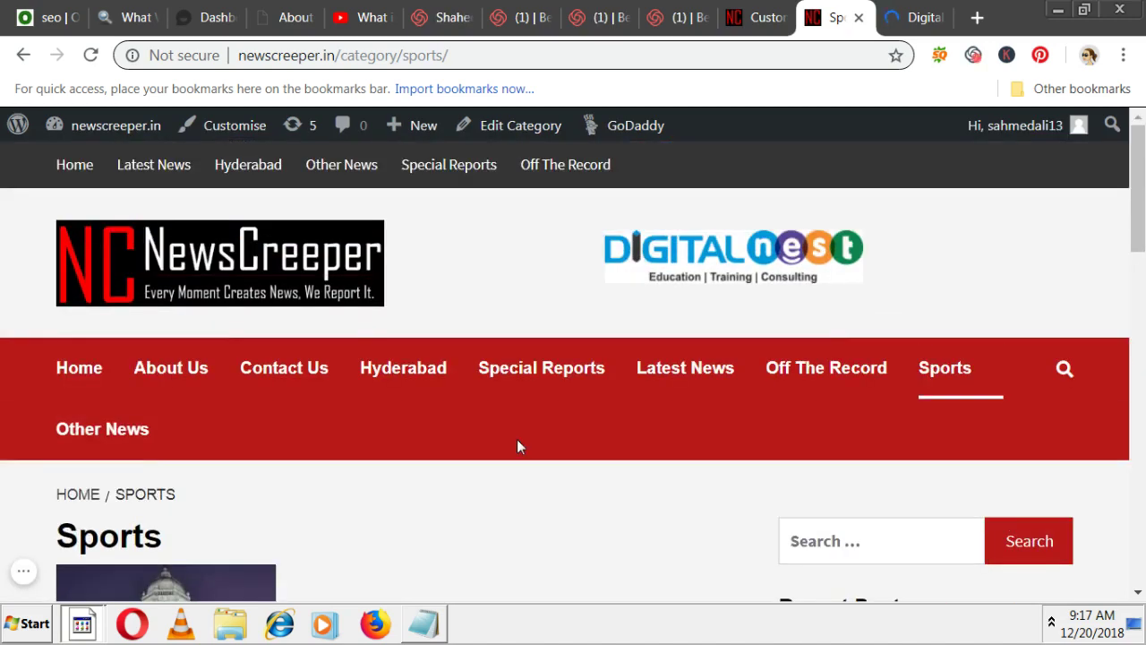